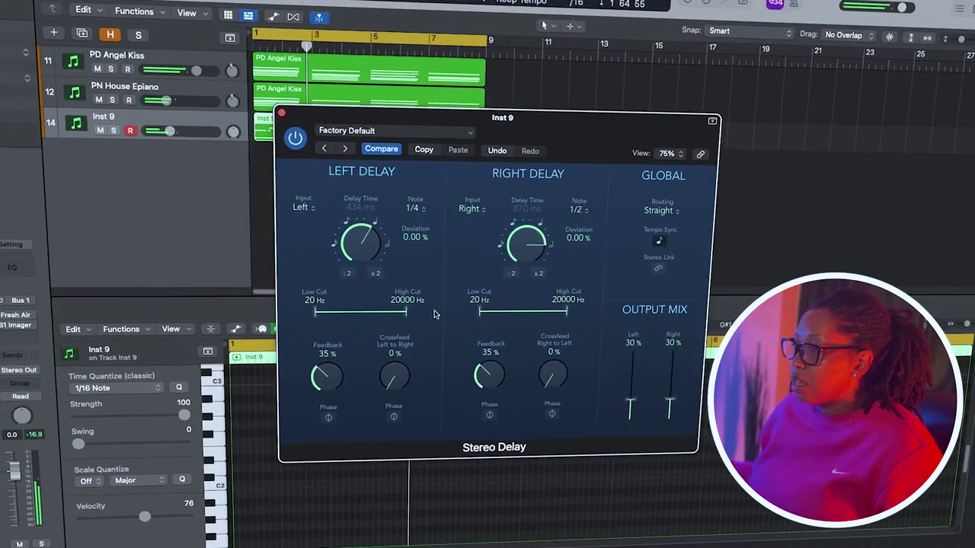
Raise the low cut on both channels of Inst 9's Stereo Delay, and reduce the Echo's feedback and wet level.
left_click_drag(319, 312, 358, 309)
left_click_drag(481, 310, 511, 309)
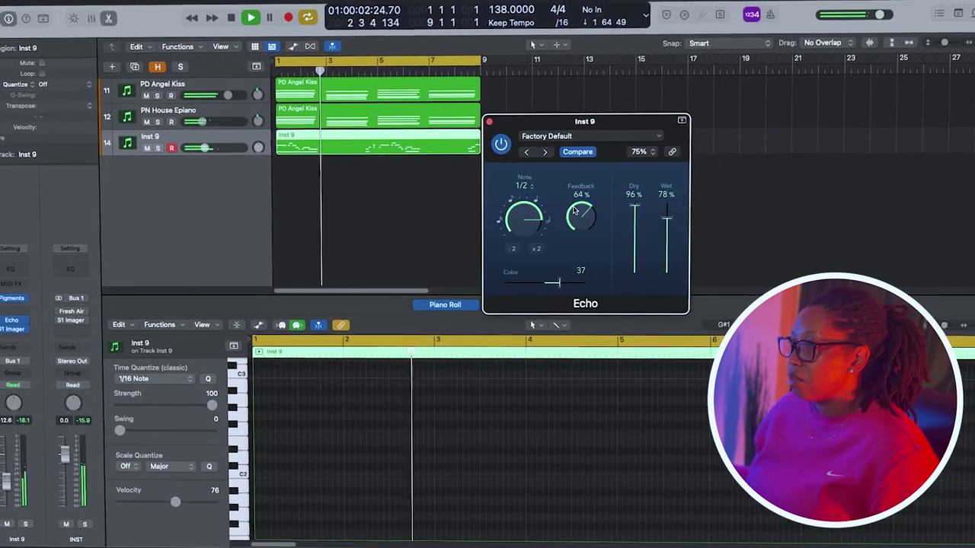
left_click_drag(576, 213, 576, 236)
left_click_drag(655, 224, 671, 247)
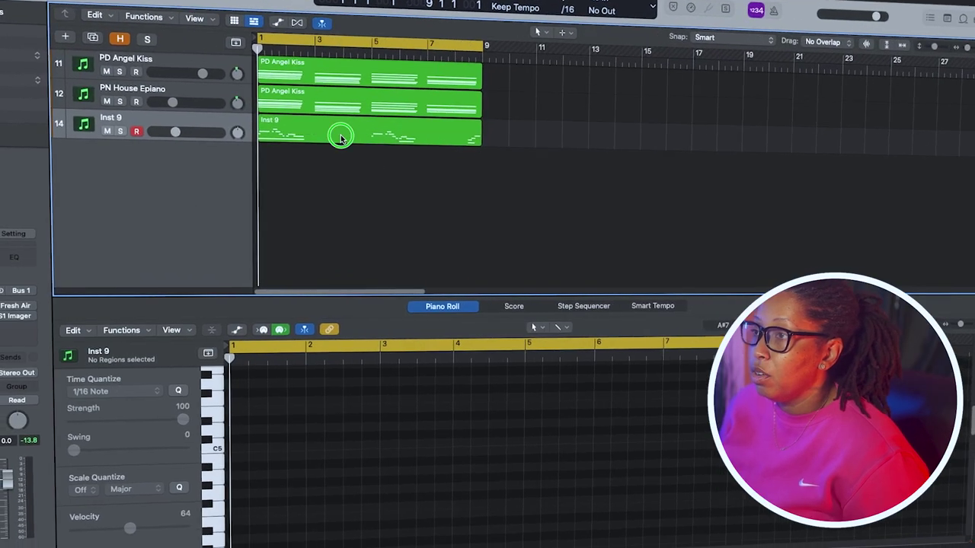
Bounce the Inst 9 region in place to a new track named PIANO, muting the source.
right_click(342, 135)
left_click(358, 142)
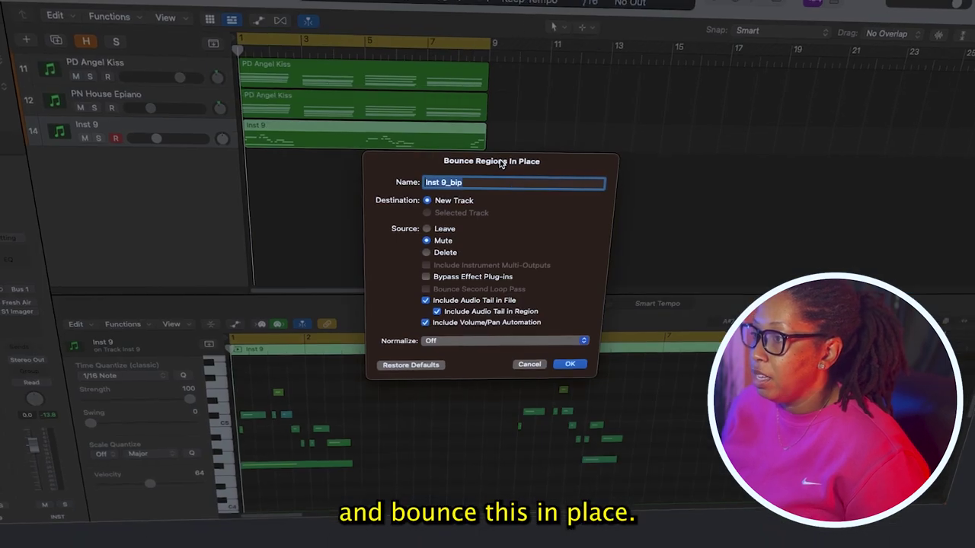
type("PIANO")
key("Return")
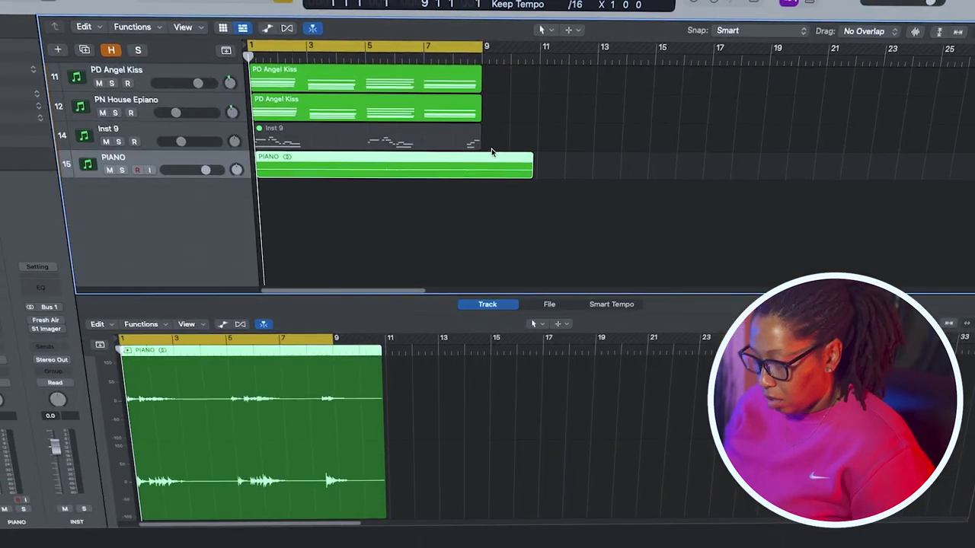
Cut the PIANO region at bar 9, delete the tail, and split the remainder at bars 3 and 7.
left_click(482, 165)
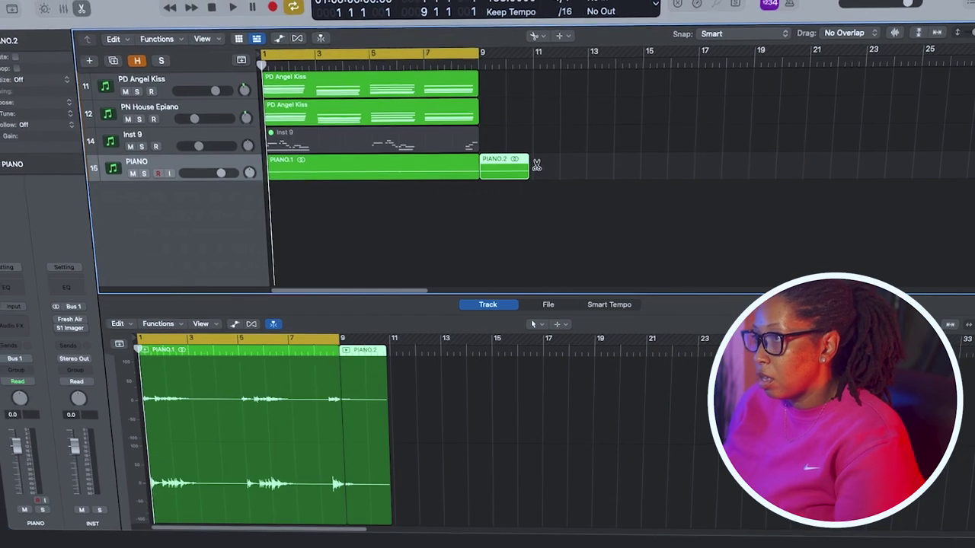
key("Delete")
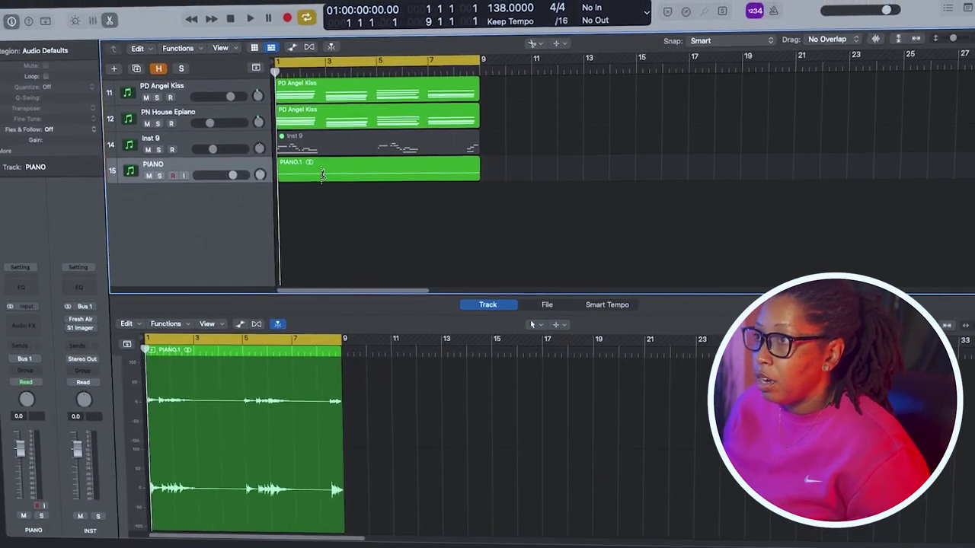
left_click(327, 166)
left_click(434, 165)
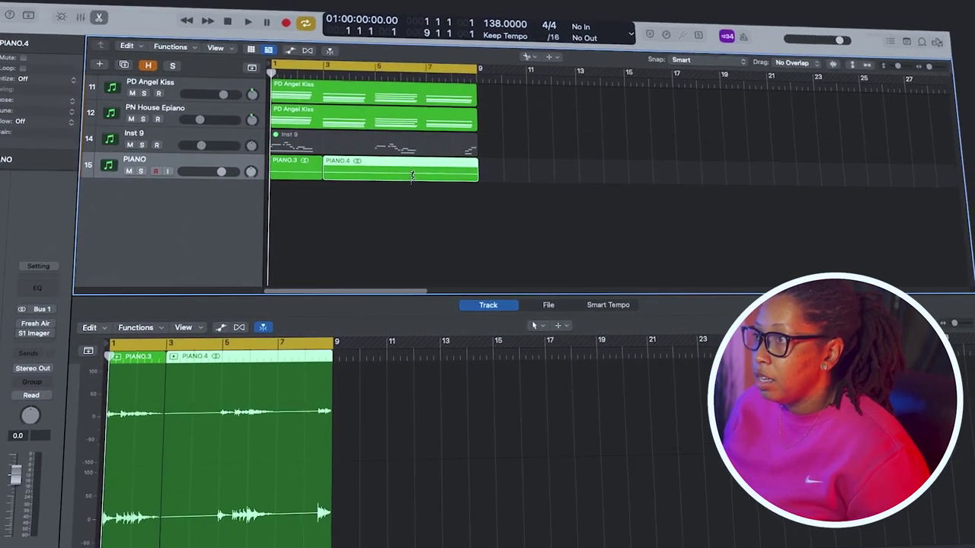
Reverse all three PIANO regions and play them back.
left_click(156, 168)
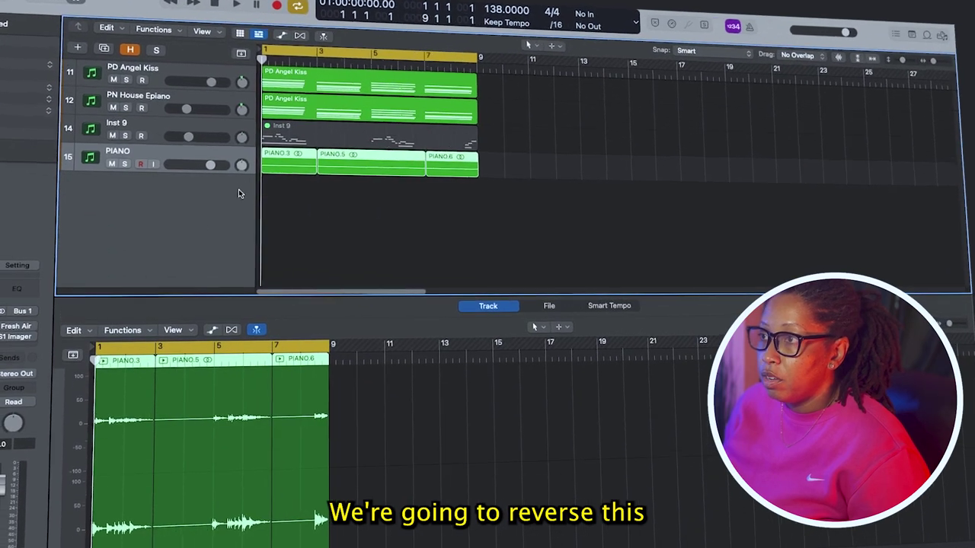
key("space")
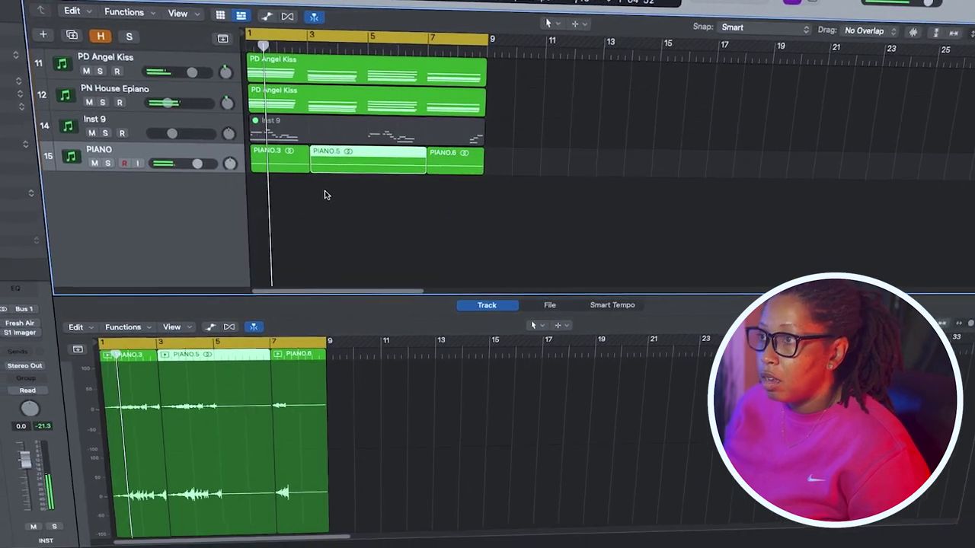
Unmute the Inst 9 region and play it from the beginning together with the reversed PIANO regions.
left_click(402, 137)
key("ctrl+m")
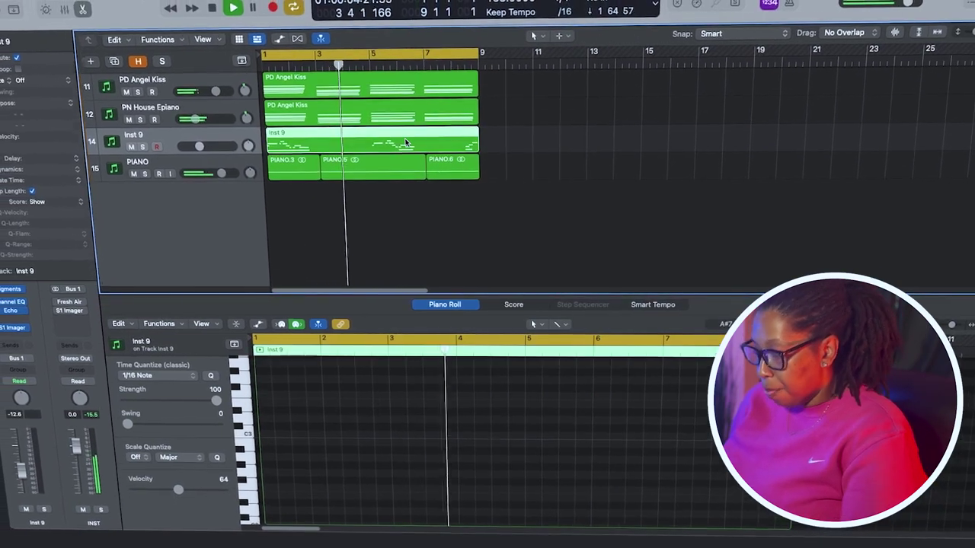
key("space")
left_click_drag(522, 201, 303, 168)
left_click(298, 218)
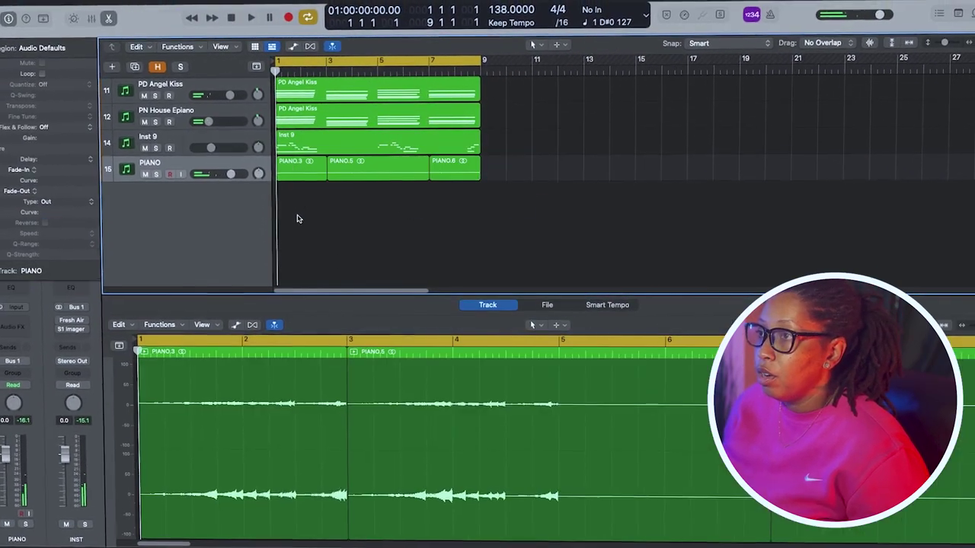
key("space")
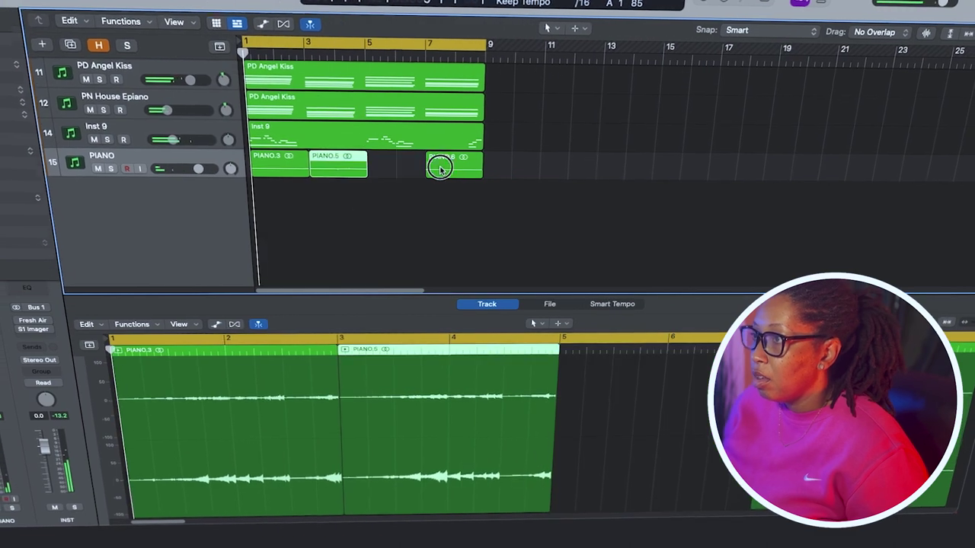
Copy the last PIANO region to position 7 4 1 1 and shorten the copy, with a fade-out at its end.
left_click_drag(440, 165, 462, 171)
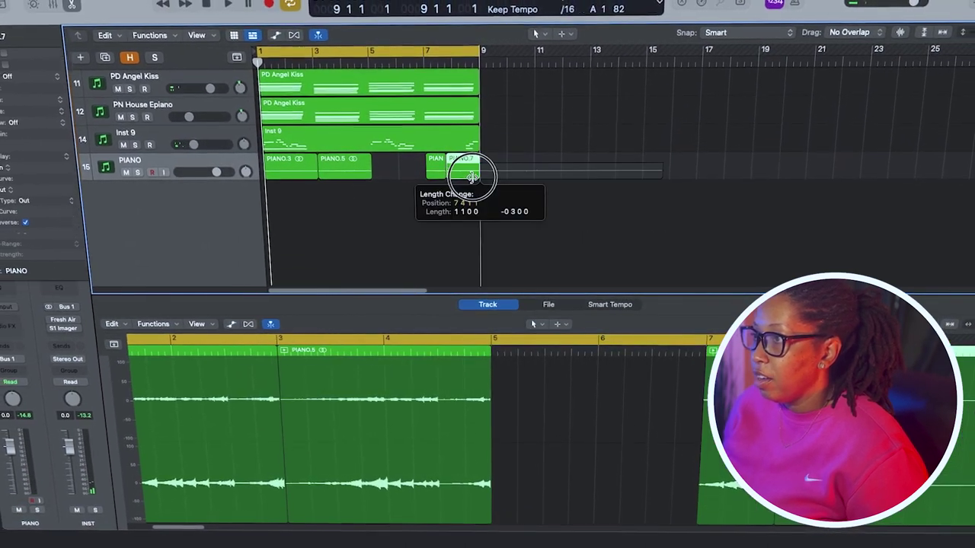
key("t")
key("a")
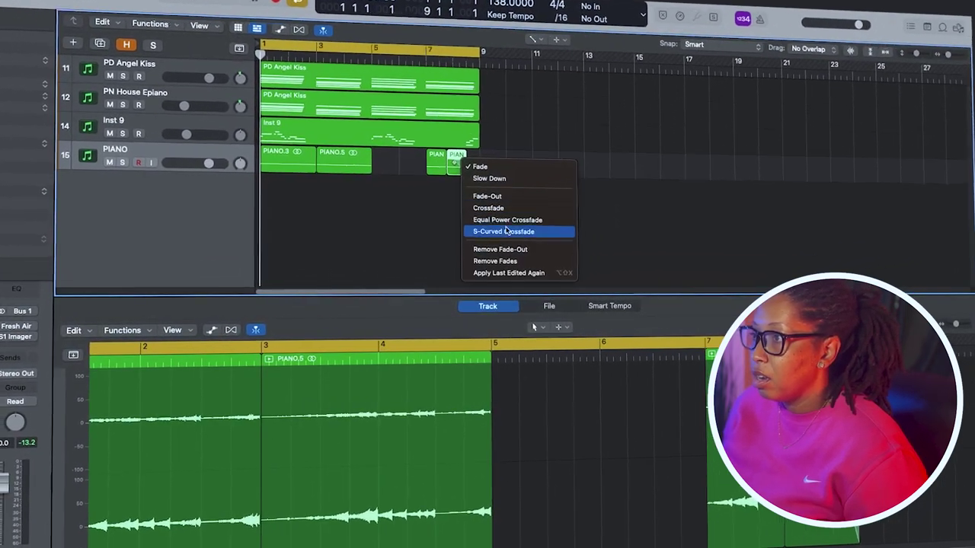
left_click(508, 273)
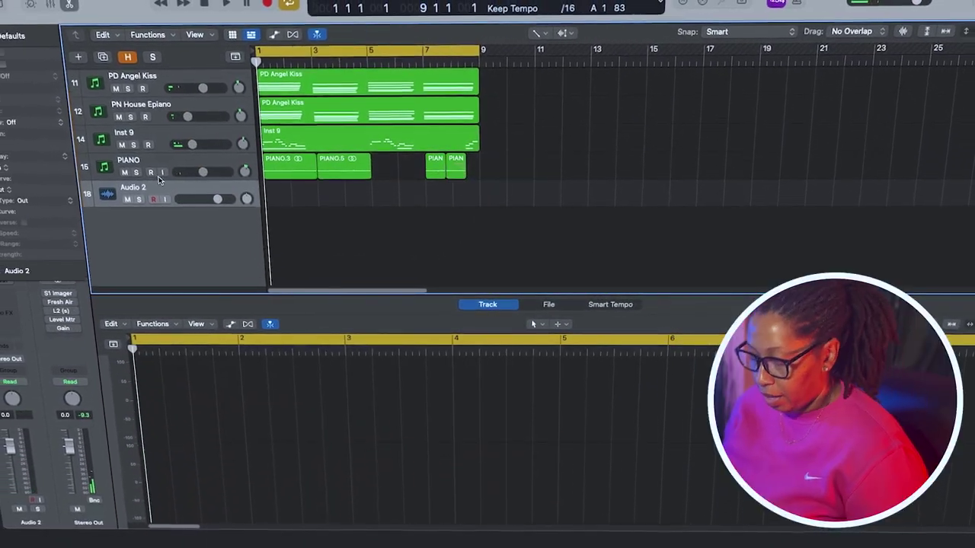
Load the Old Brown clean preset in Inst 17's Amp Designer and step forward two presets to compare guitar tones.
left_click(173, 140)
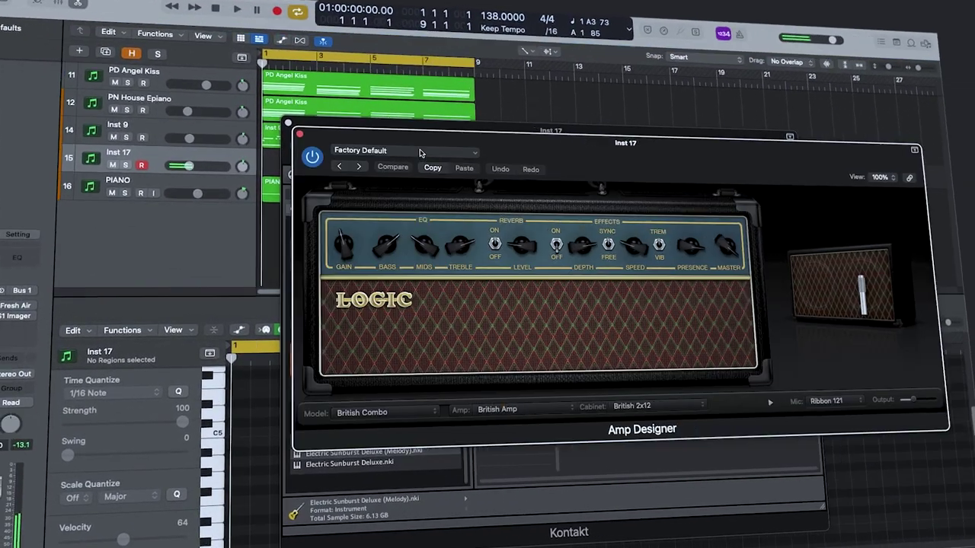
left_click(419, 153)
mouse_move(488, 377)
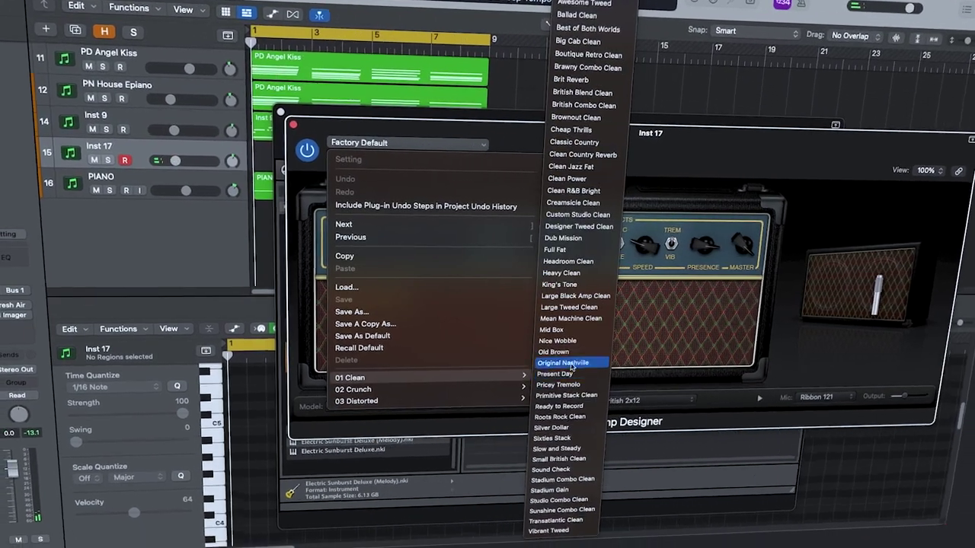
left_click(555, 352)
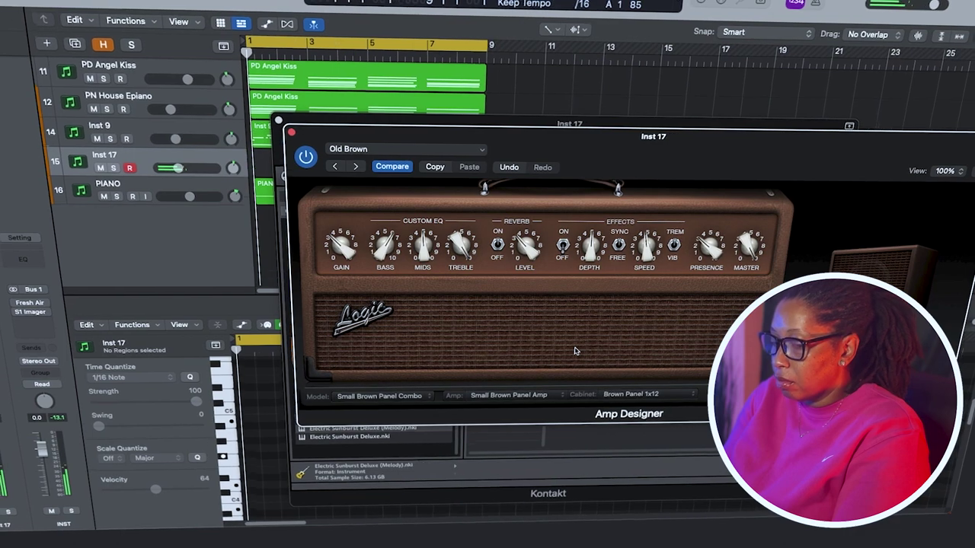
left_click(357, 168)
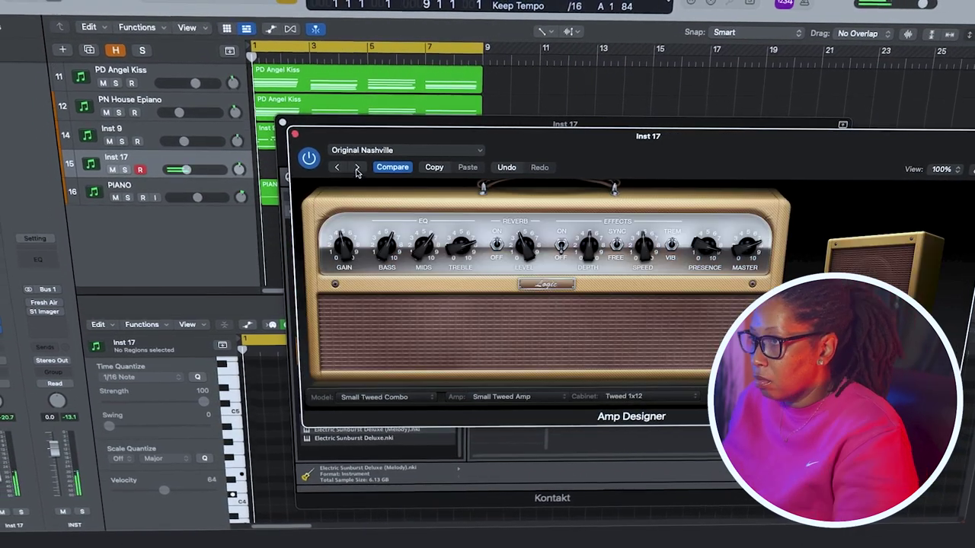
left_click(357, 168)
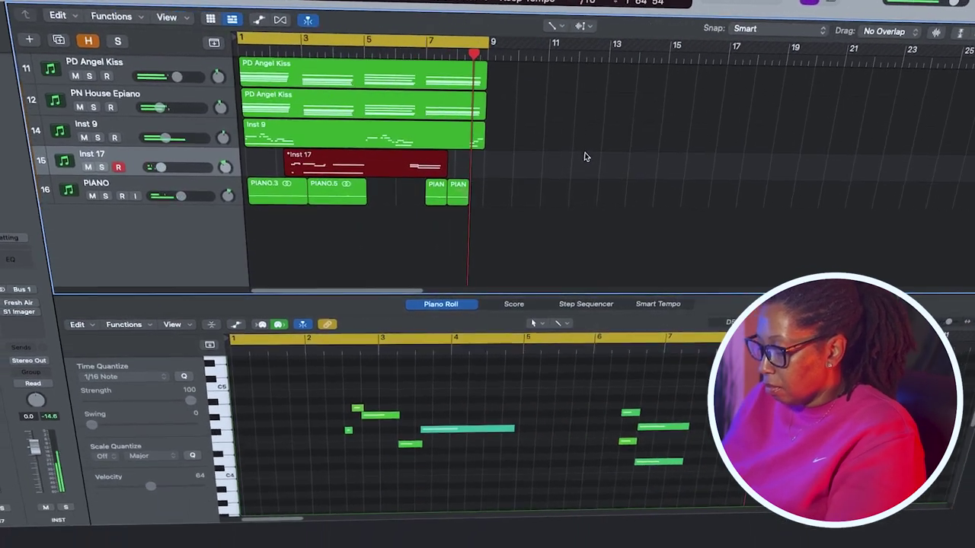
Stop recording the guitar part on the Inst 17 track.
key("space")
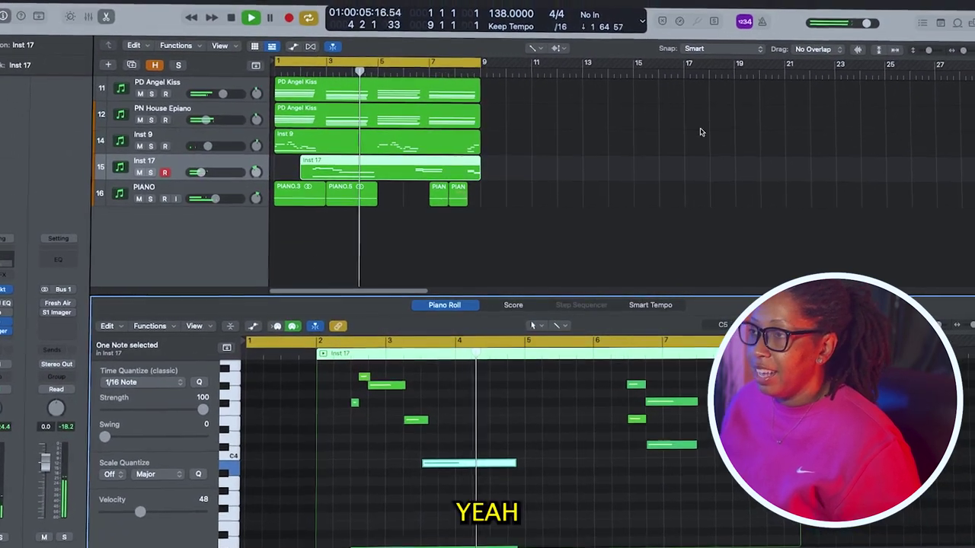
left_click(685, 115)
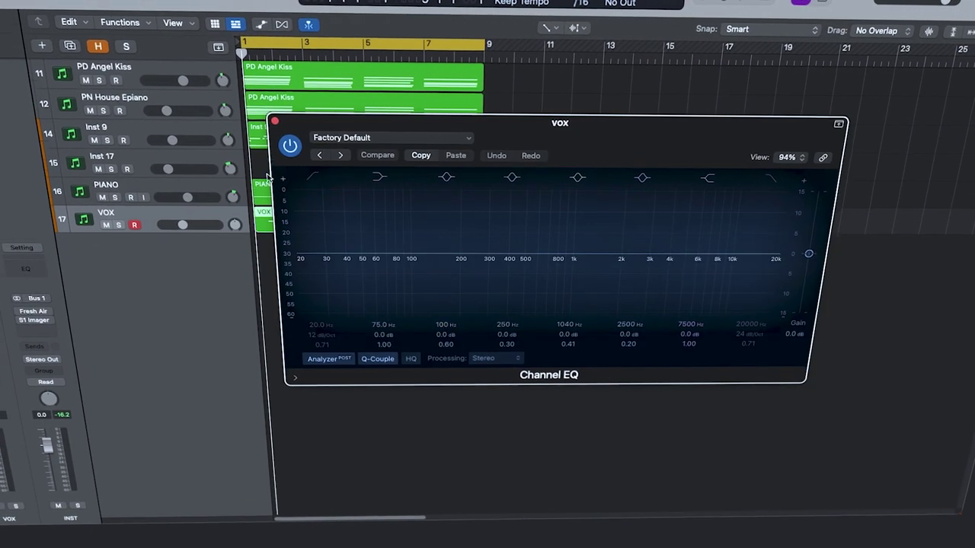
Band-limit VOX's Channel EQ with a 48 dB/Oct low cut at 482 Hz and a high cut, and boost 1040 Hz by about 5 dB.
left_click_drag(328, 346, 329, 322)
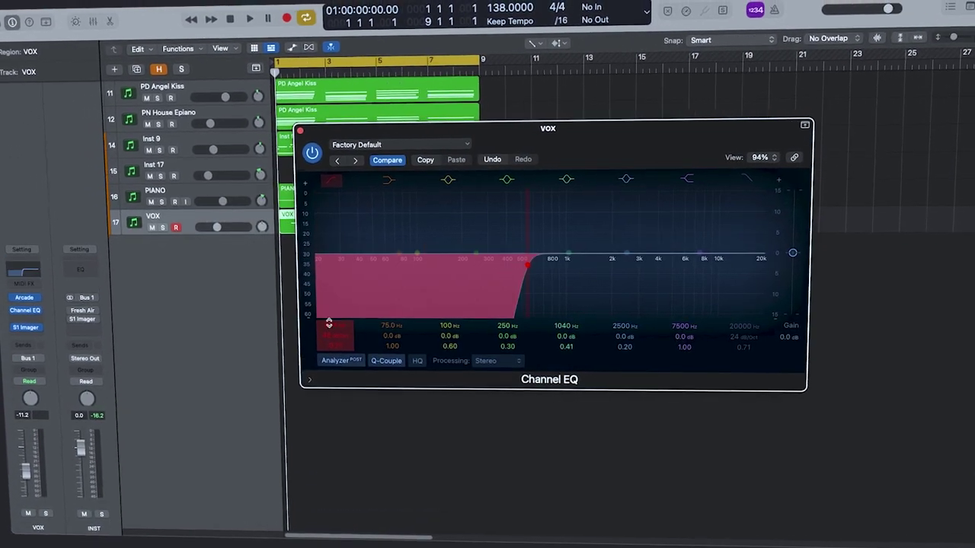
key("space")
left_click(749, 177)
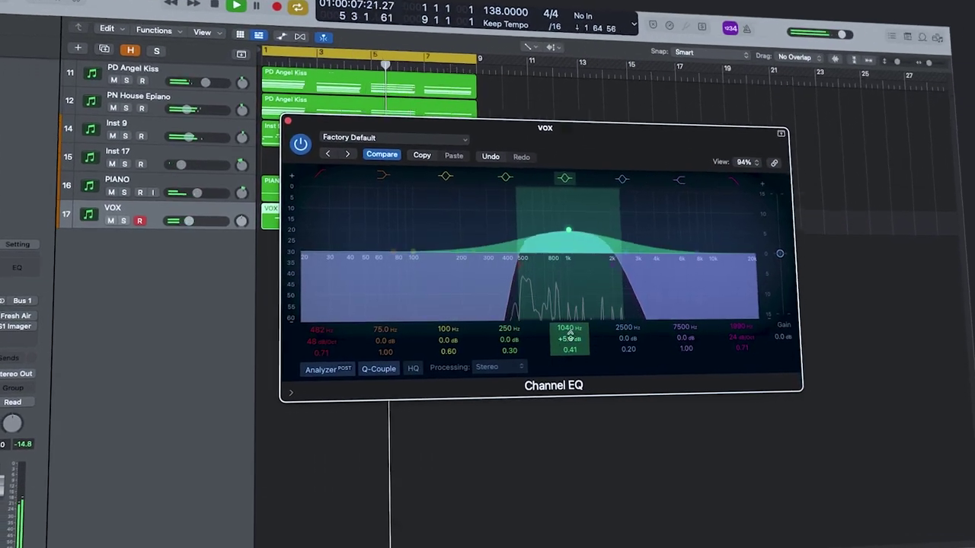
left_click(282, 113)
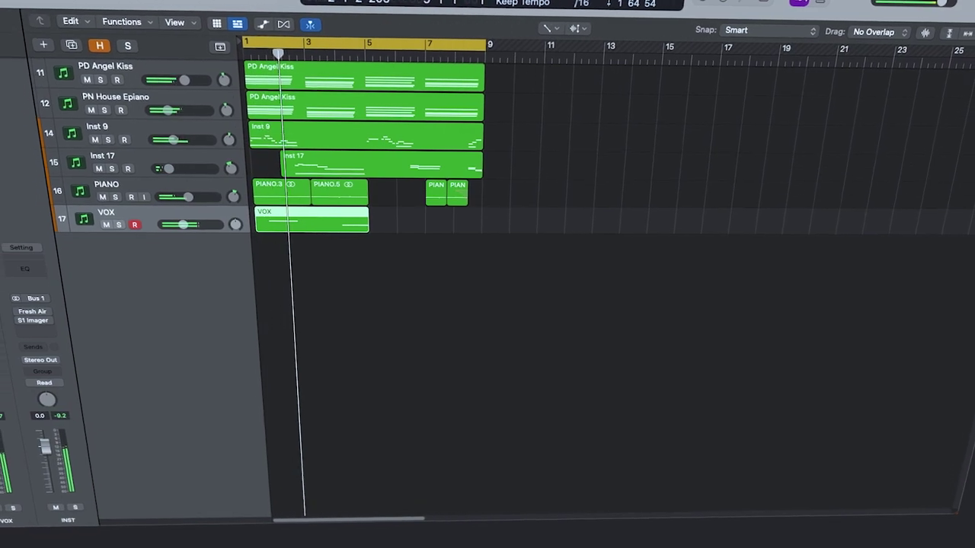
Lower the VOX channel's volume slightly and open its Channel EQ.
mouse_move(31, 522)
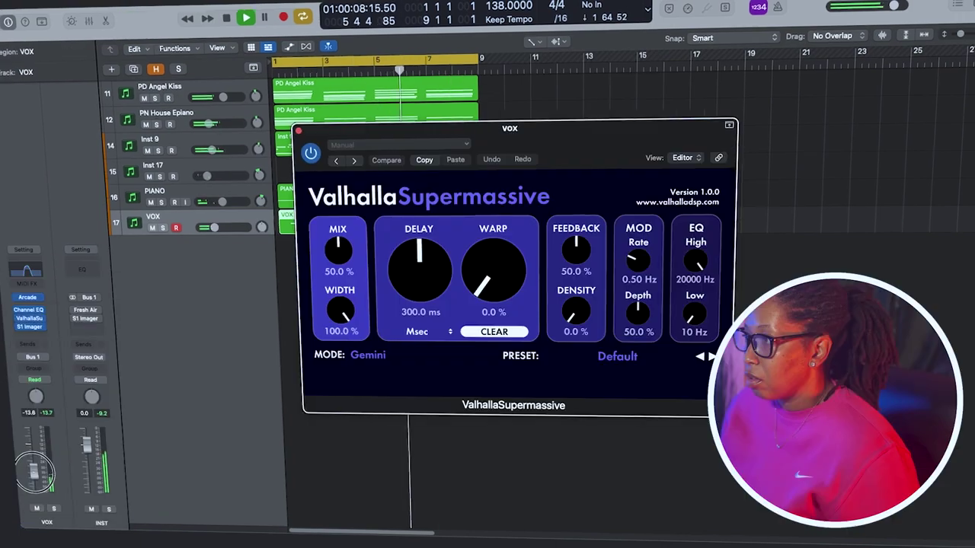
left_click_drag(36, 469, 26, 477)
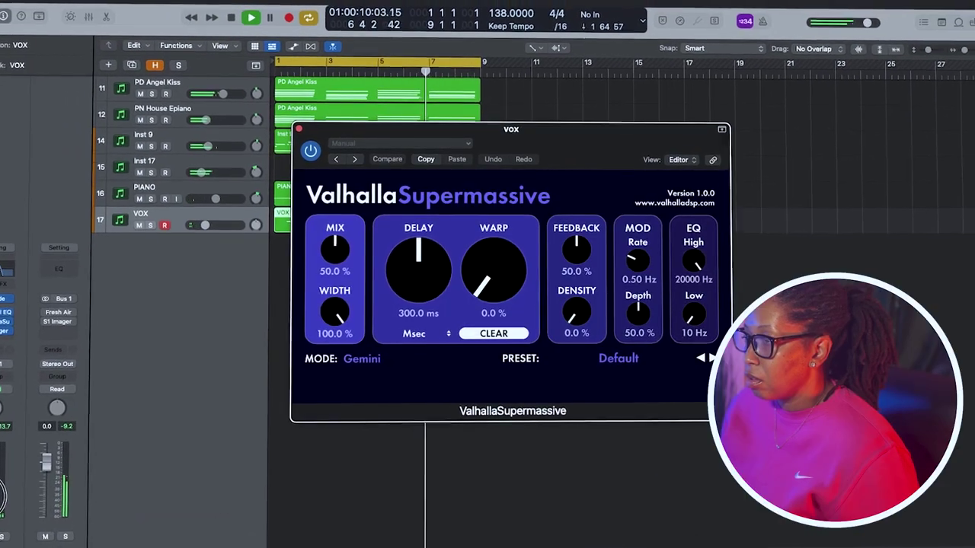
left_click(3, 268)
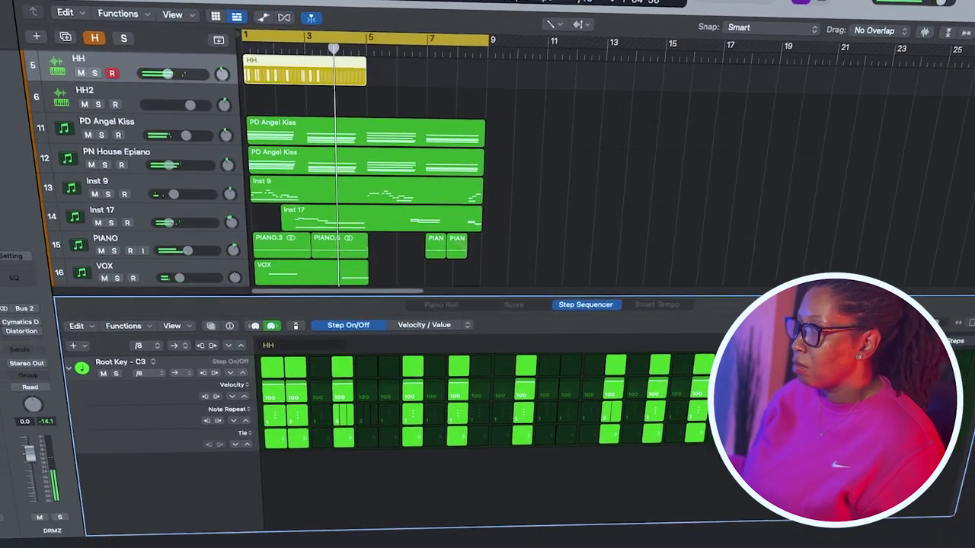
Play back the HH and HH2 hi-hat patterns together with the melodic tracks.
key("space")
key("space")
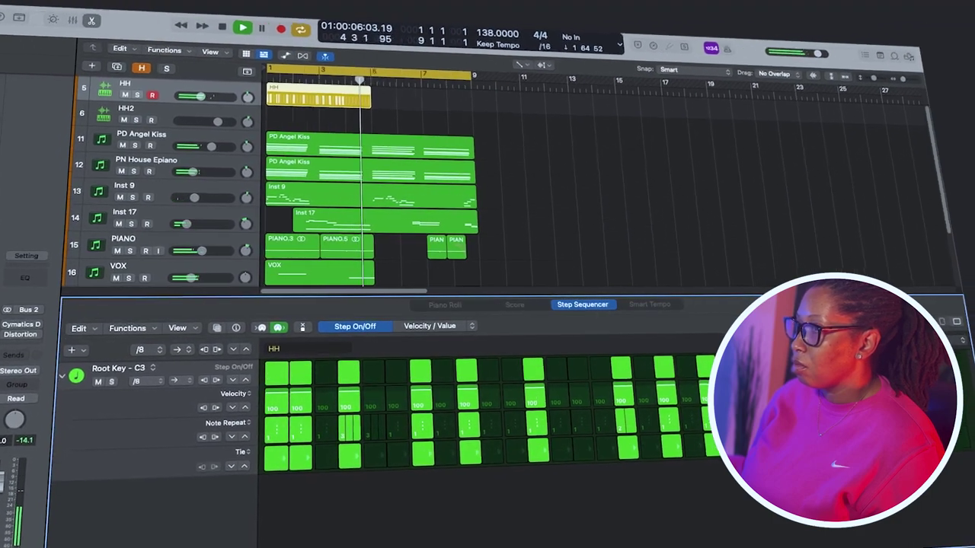
key("space")
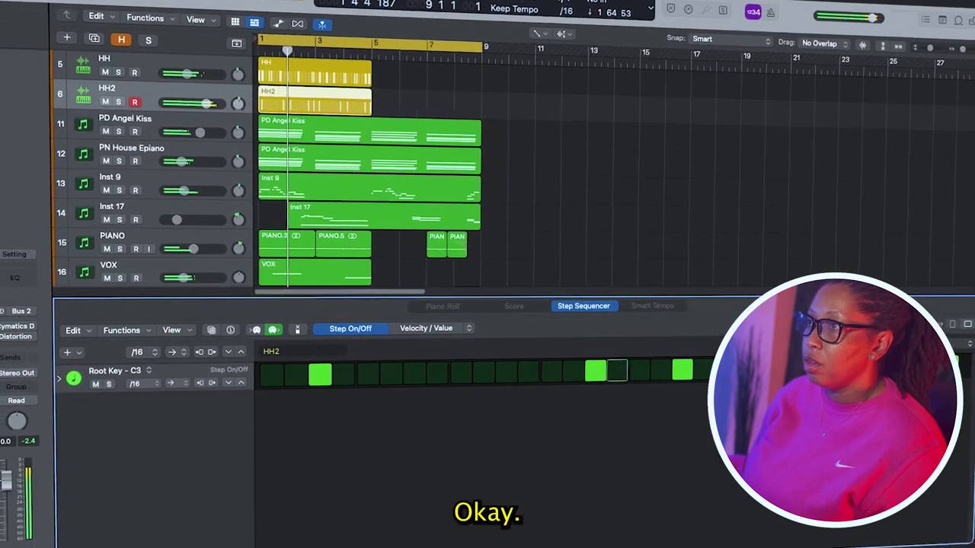
key("space")
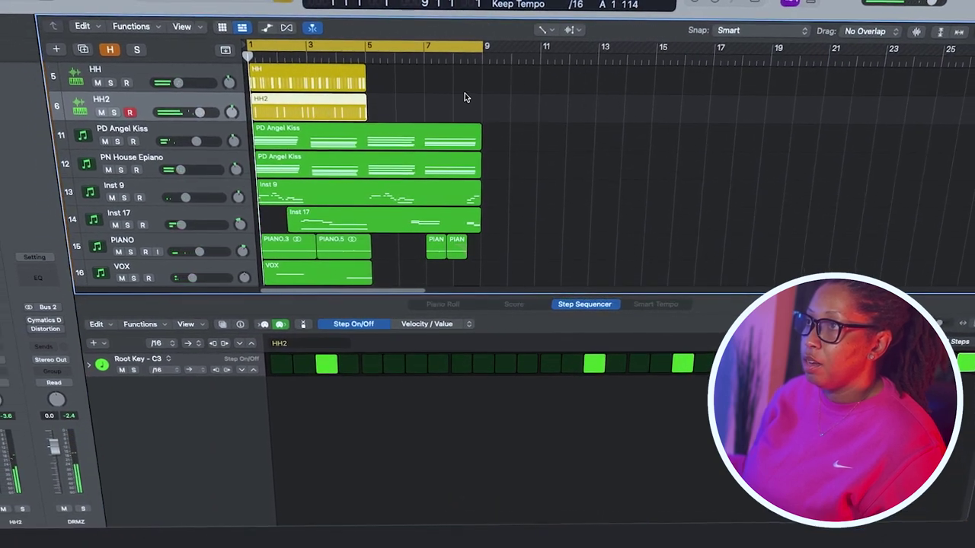
Convert the HH and HH2 pattern regions to MIDI regions.
left_click_drag(401, 107, 289, 72)
right_click(297, 76)
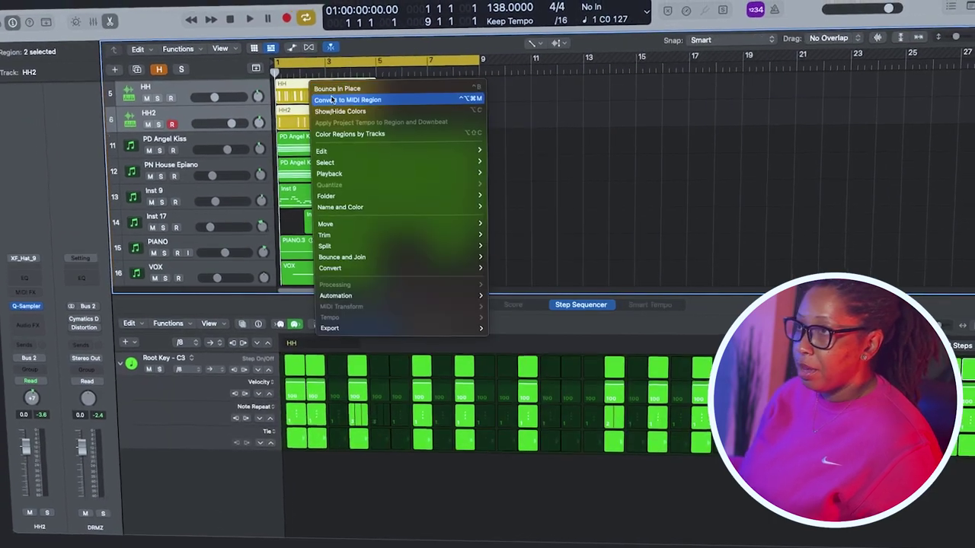
left_click(329, 99)
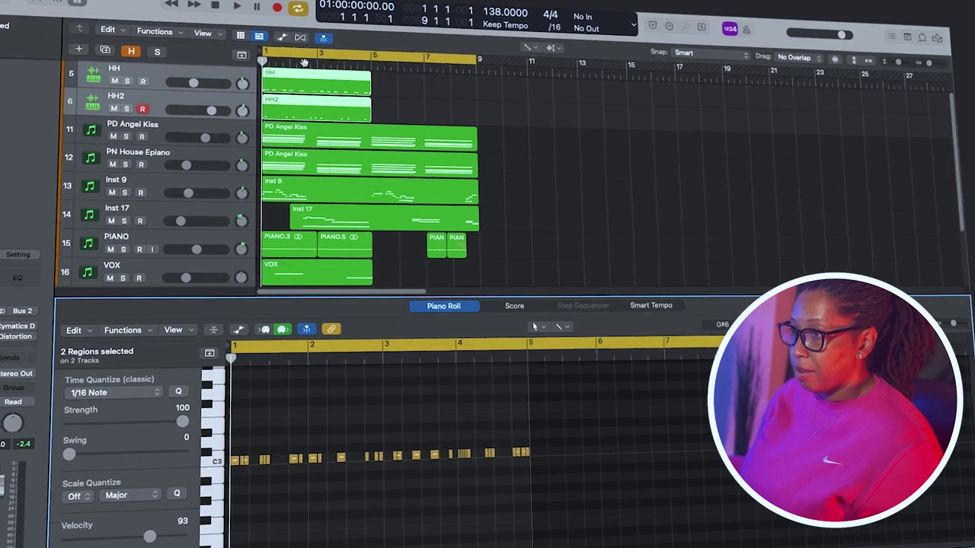
Randomize the velocities of all notes in the HH region between 127 and 40 using the Random Velocity MIDI transform.
left_click(189, 89)
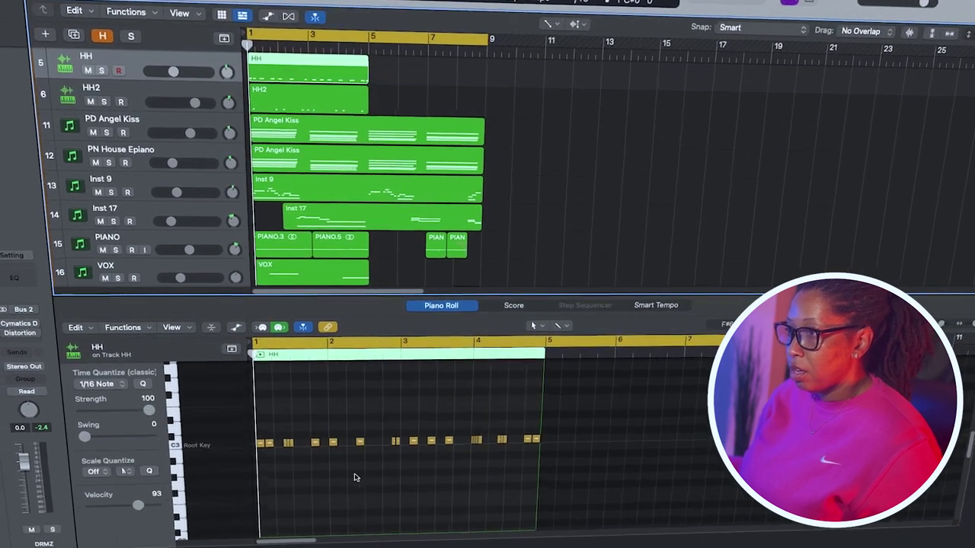
key("super+a")
left_click(132, 324)
mouse_move(163, 437)
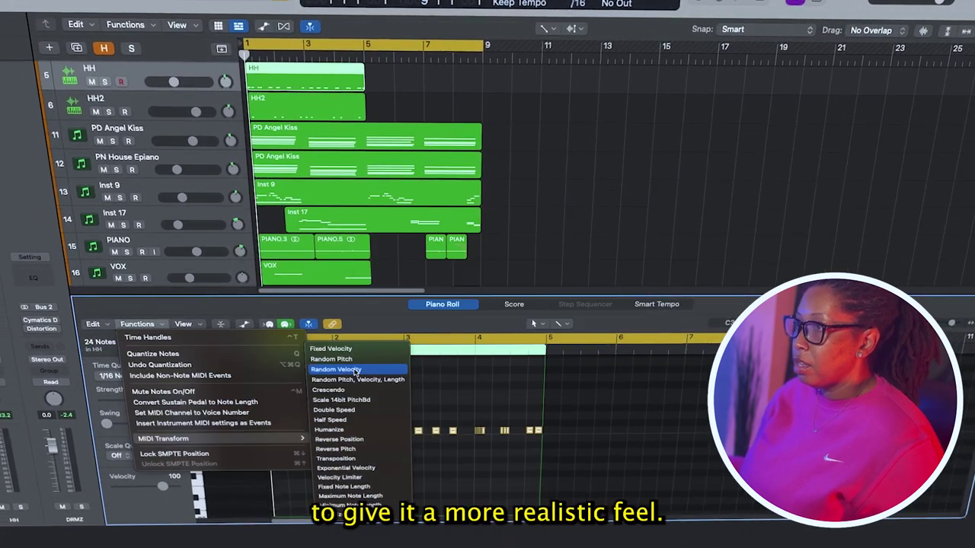
left_click(353, 371)
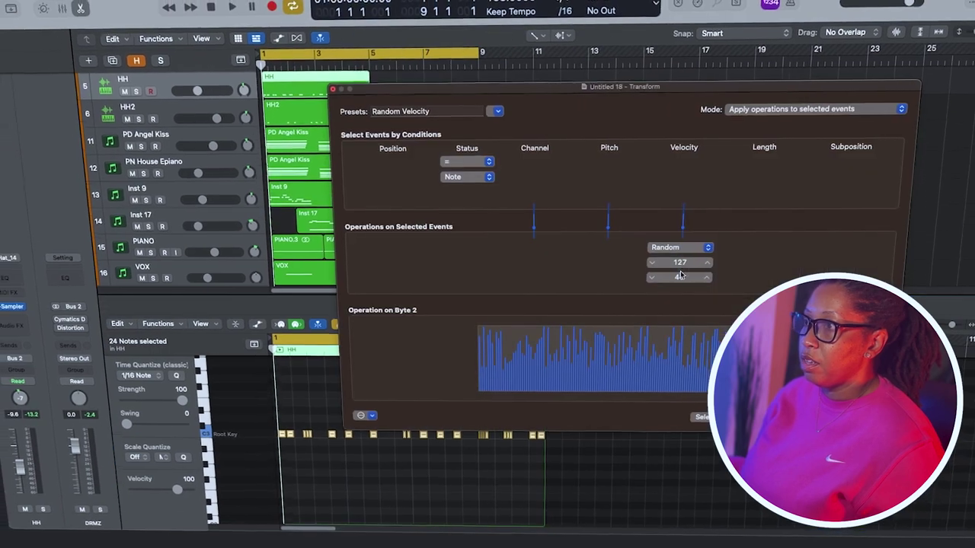
left_click(861, 416)
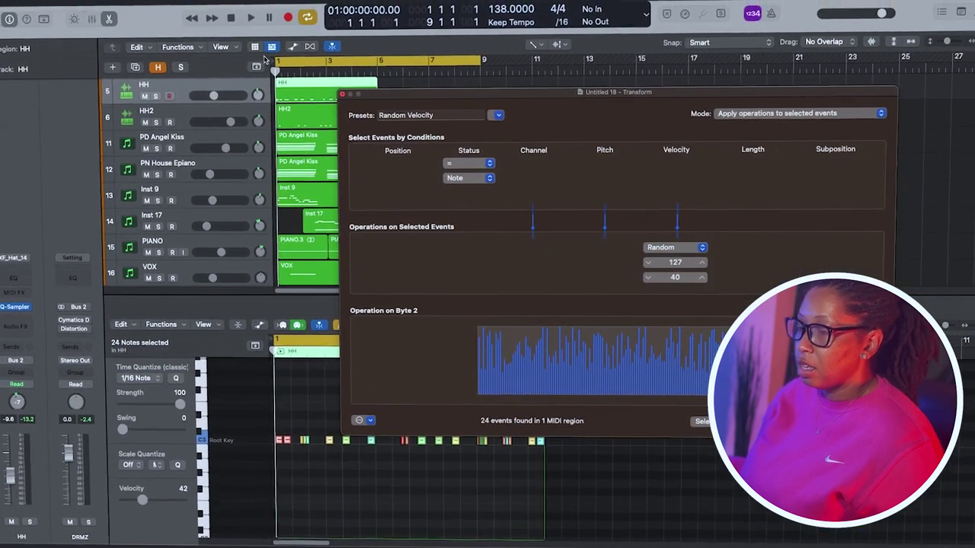
left_click(341, 95)
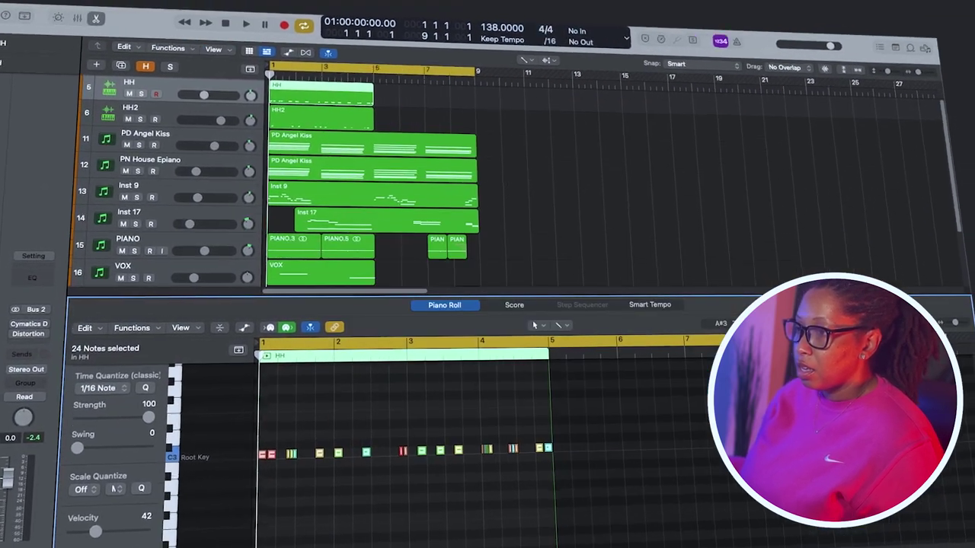
Audition the HH hi-hats with the beat and delete the final notes before bar 5 of the HH region.
key("space")
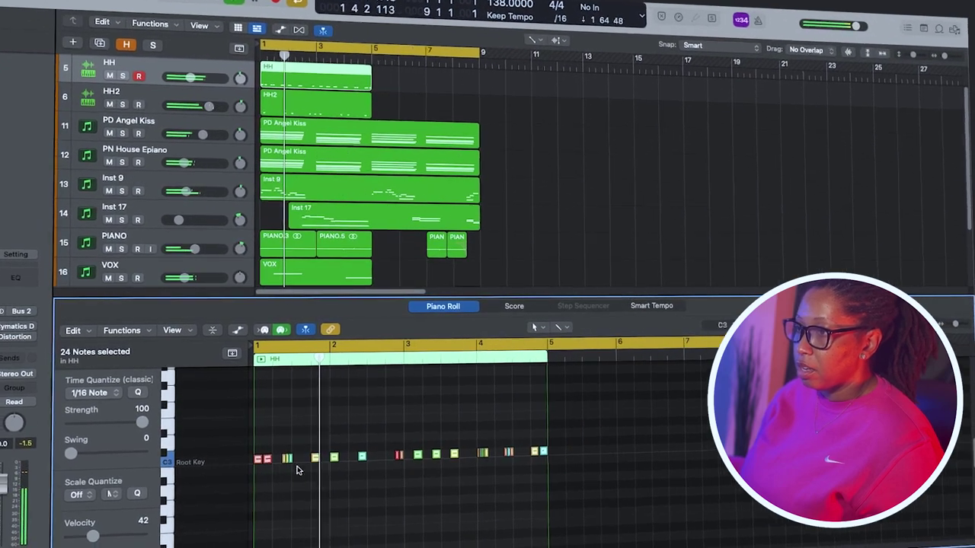
left_click(300, 494)
key("space")
left_click(267, 456)
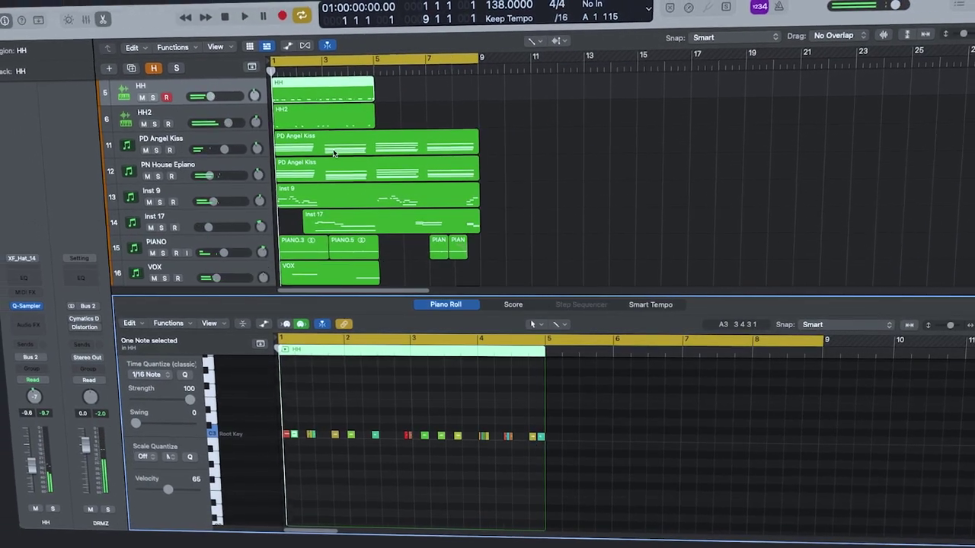
left_click_drag(543, 449, 574, 463)
key("Delete")
Randomize the velocities of all 16 notes in the HH2 region and play back the hi-hats.
key("space")
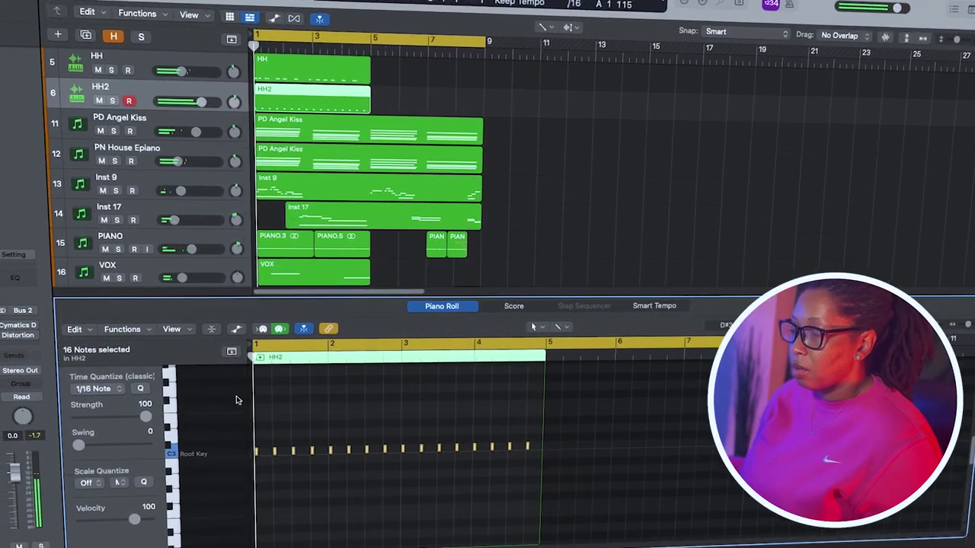
left_click(121, 330)
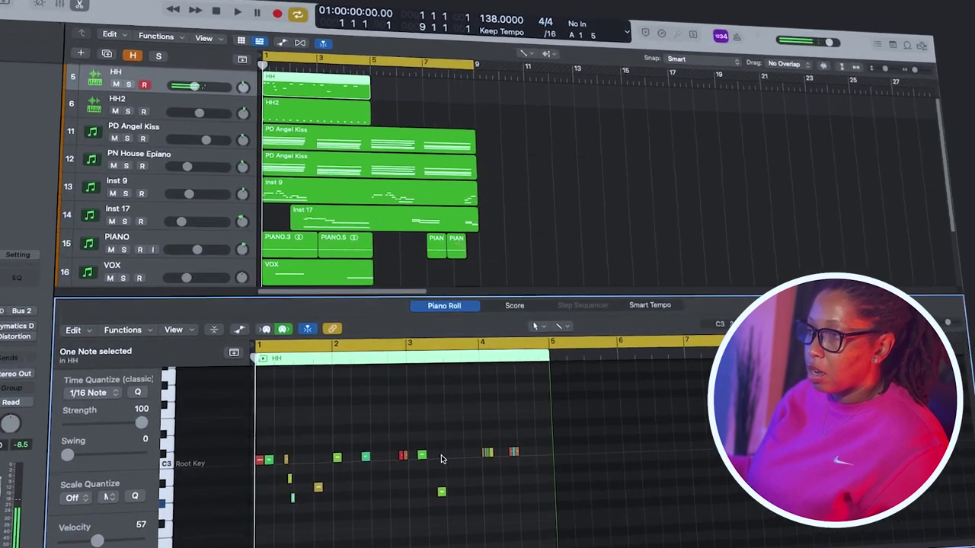
key("space")
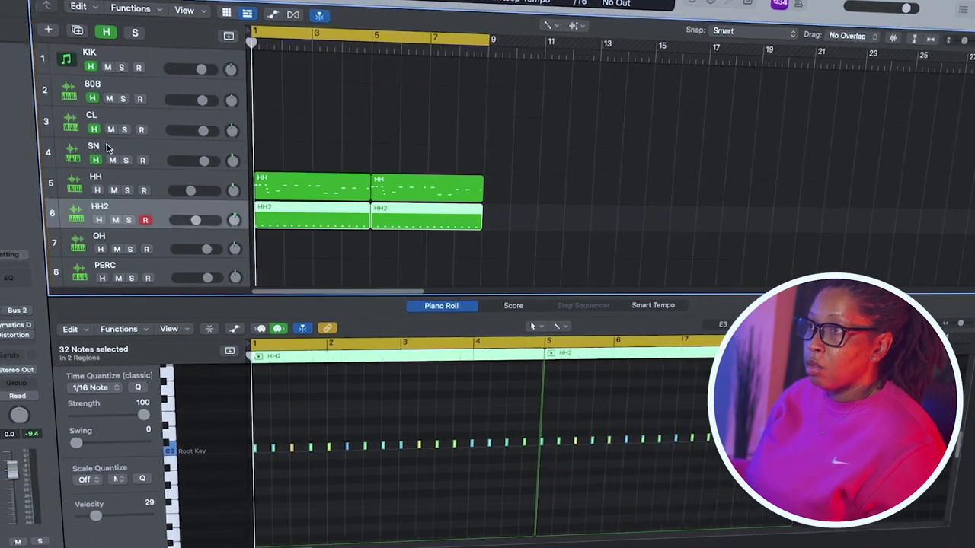
Unhide the remaining drum tracks and close the editor to show the full track list.
left_click(82, 70)
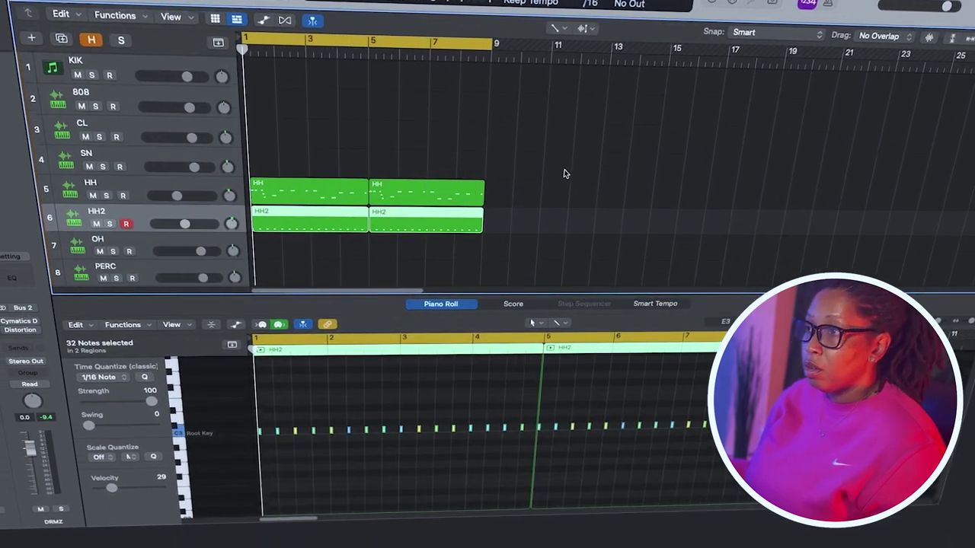
scroll(514, 174, "down", 5)
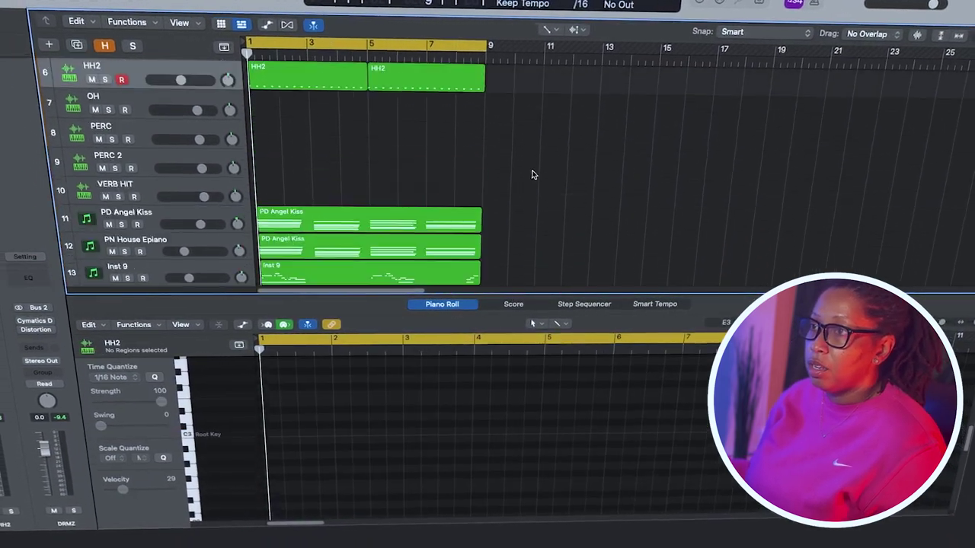
key("x")
scroll(525, 192, "up", 5)
key("x")
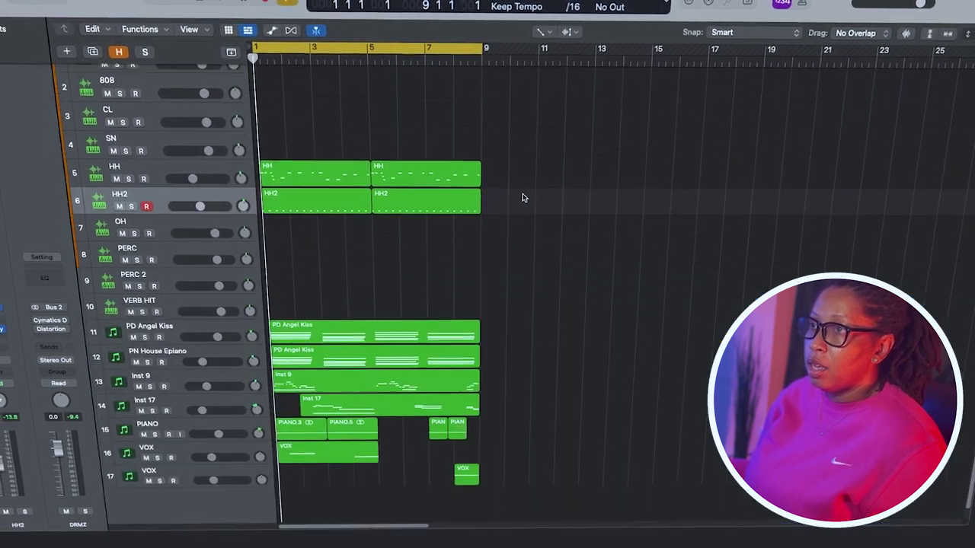
scroll(524, 198, "up", 2)
Record an eight-bar snare pattern on the SN track, select all its notes and play it back.
left_click(172, 193)
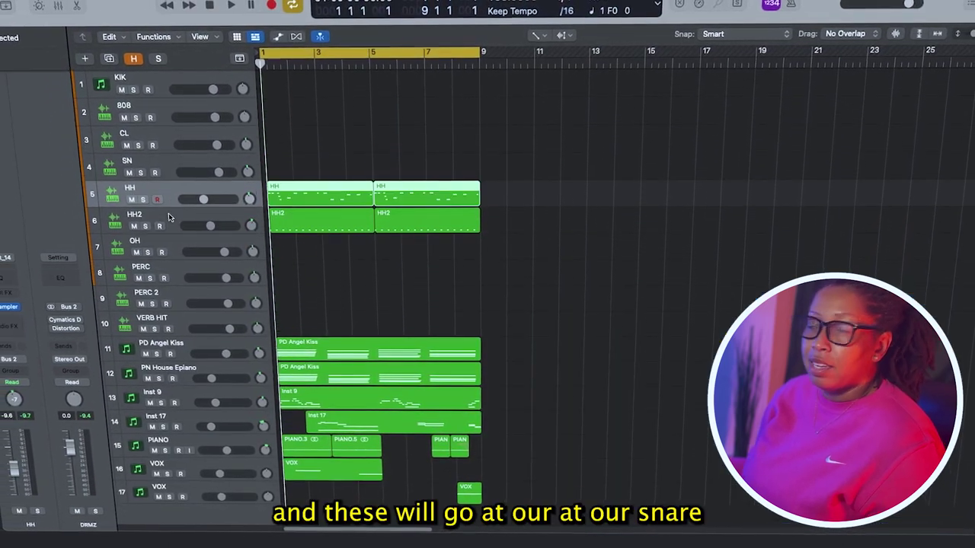
left_click(179, 163)
key("r")
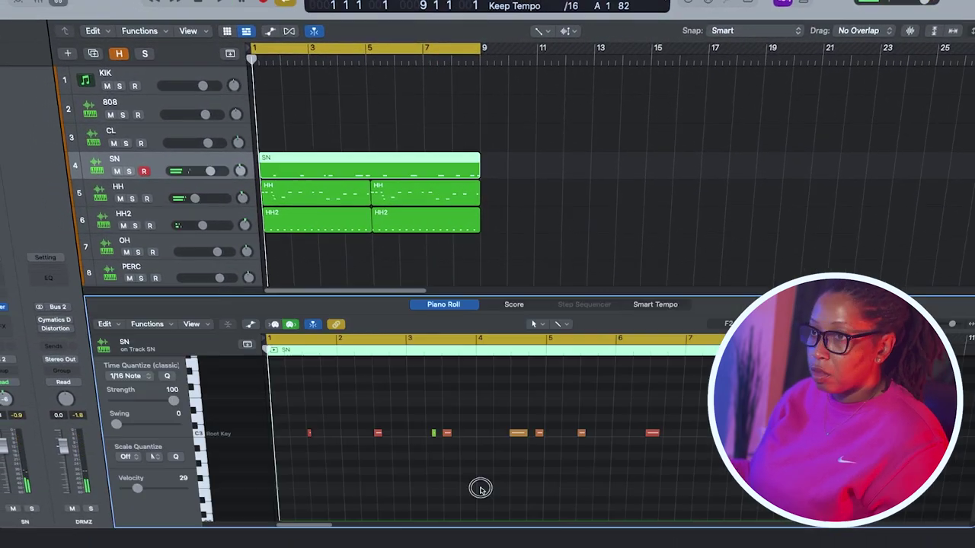
key("super+a")
key("space")
Lower the SN track's volume and adjust the end of XF_Snare_2.wav in its Quick Sampler.
left_click_drag(225, 174, 207, 175)
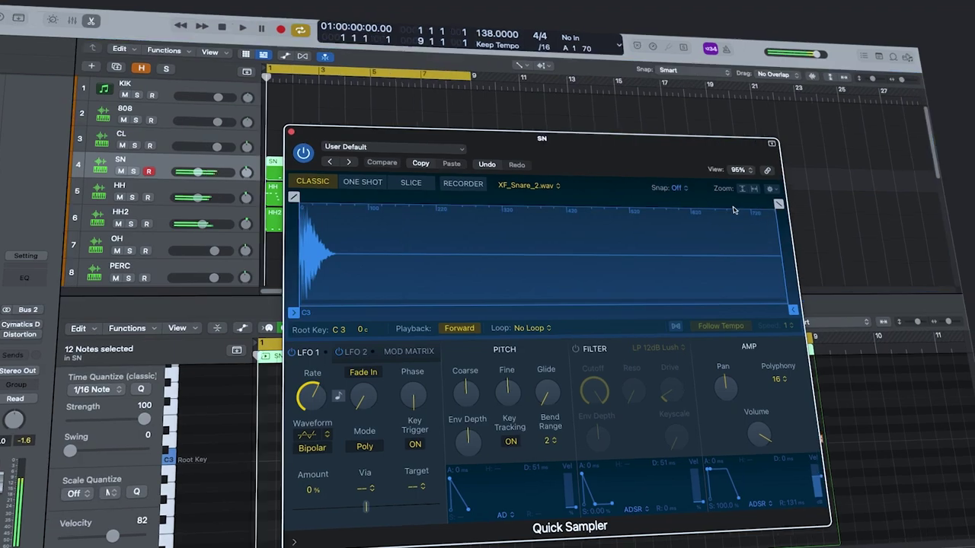
mouse_move(793, 310)
left_mouse_down()
mouse_move(309, 272)
mouse_move(318, 193)
mouse_move(311, 198)
left_mouse_up()
key("space")
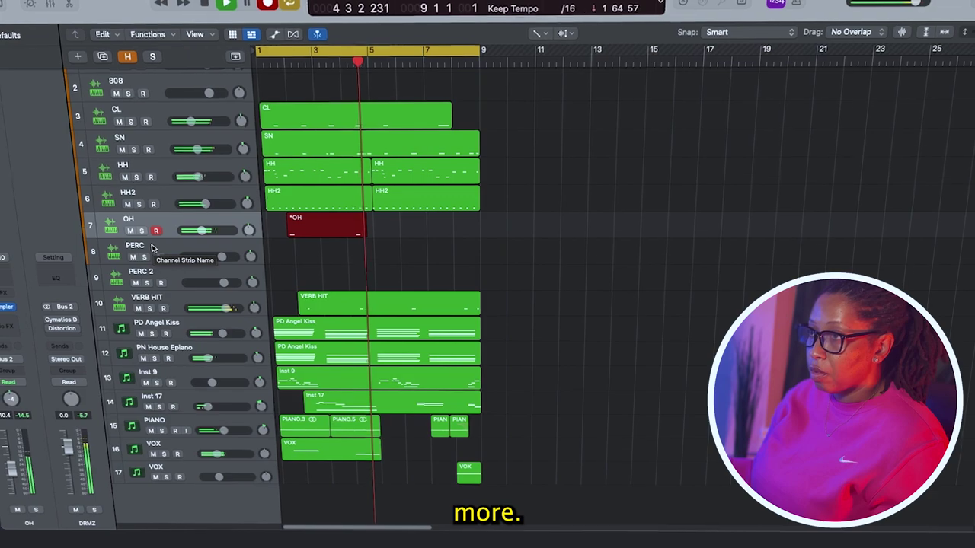
Record a four-bar open hi-hat part on the OH track and play it back with the beat.
key("space")
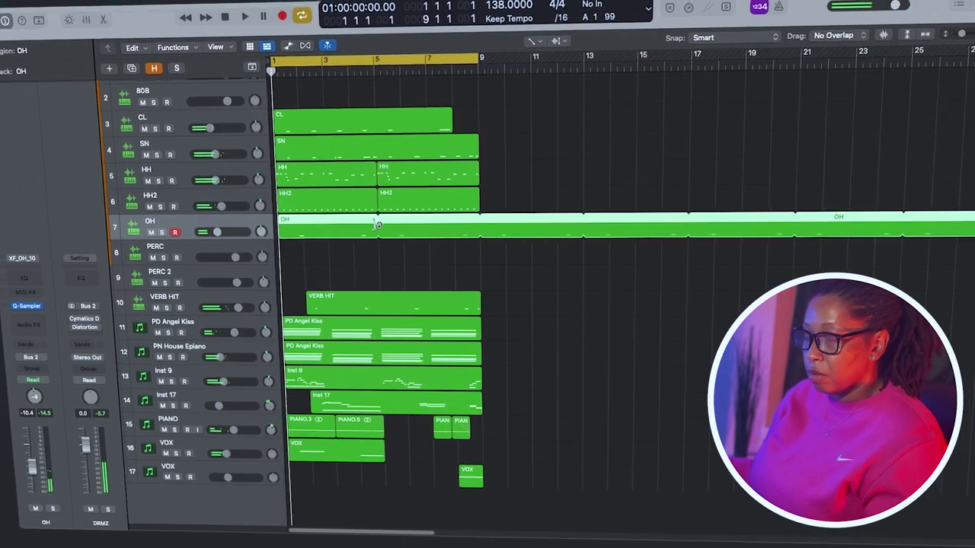
key("space")
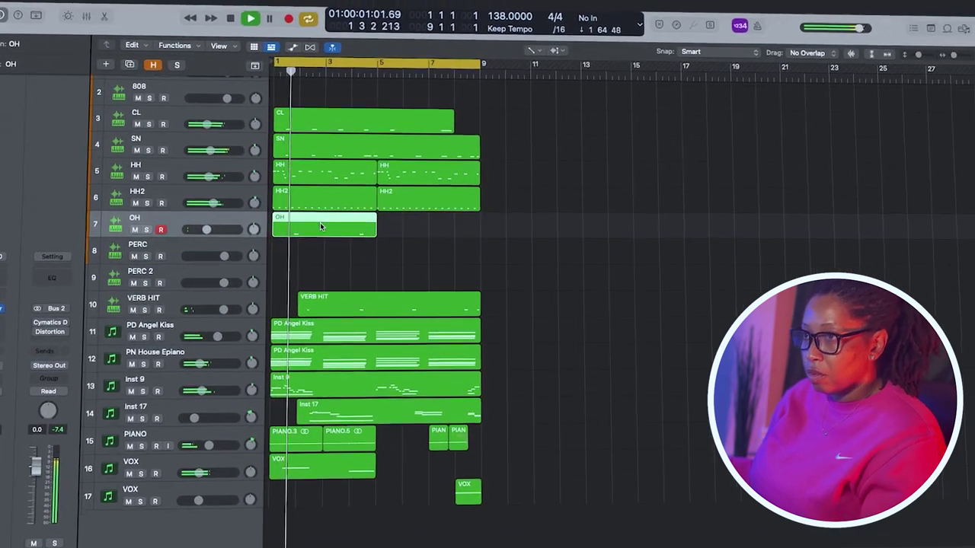
key("space")
key("Delete")
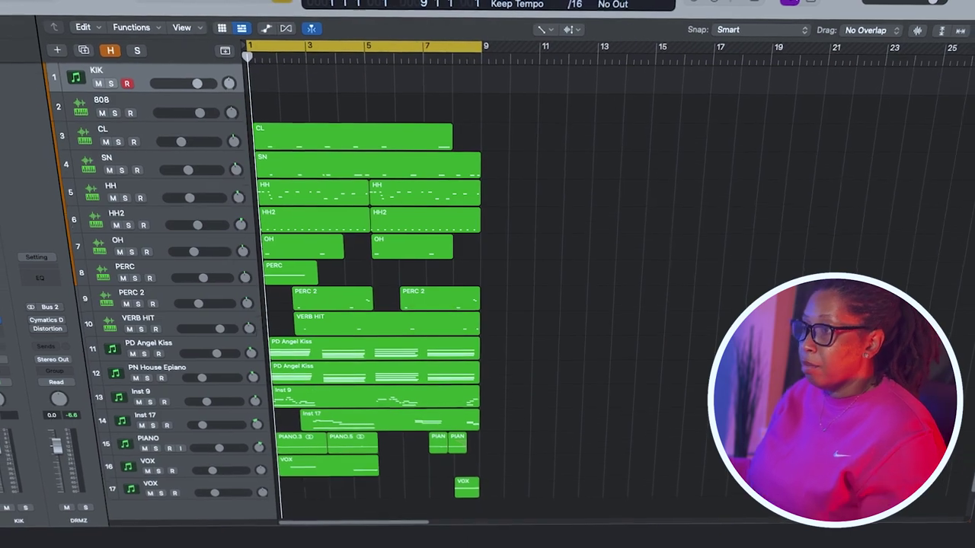
Browse the X Factor Kit kick samples and load XF_Kick_12.wav into Quick Sampler on the KIK track.
key("super+5")
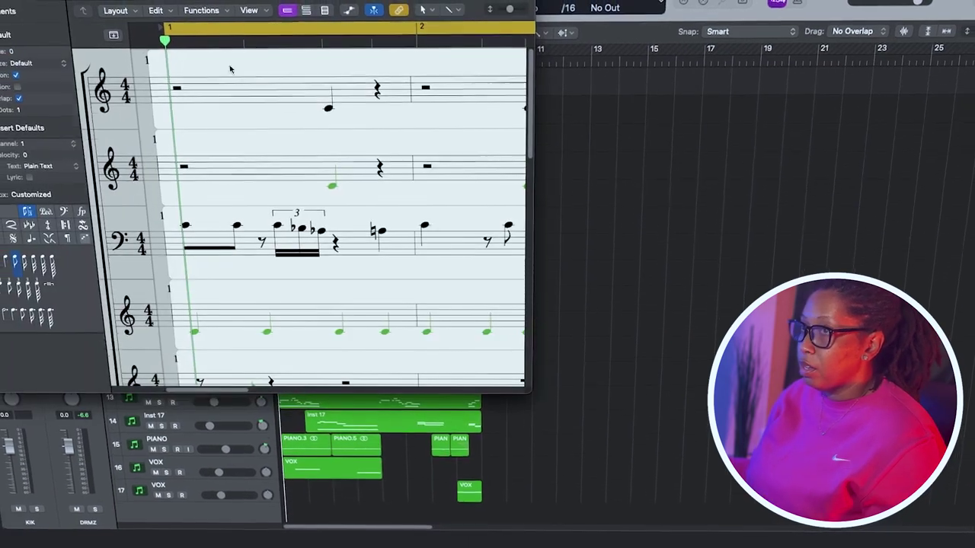
key("super+w")
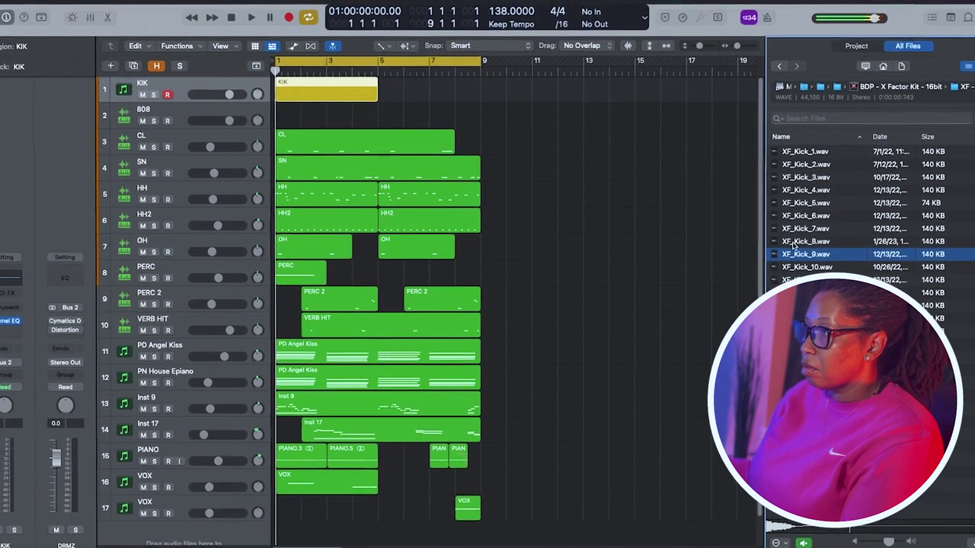
key("Down")
key("Down")
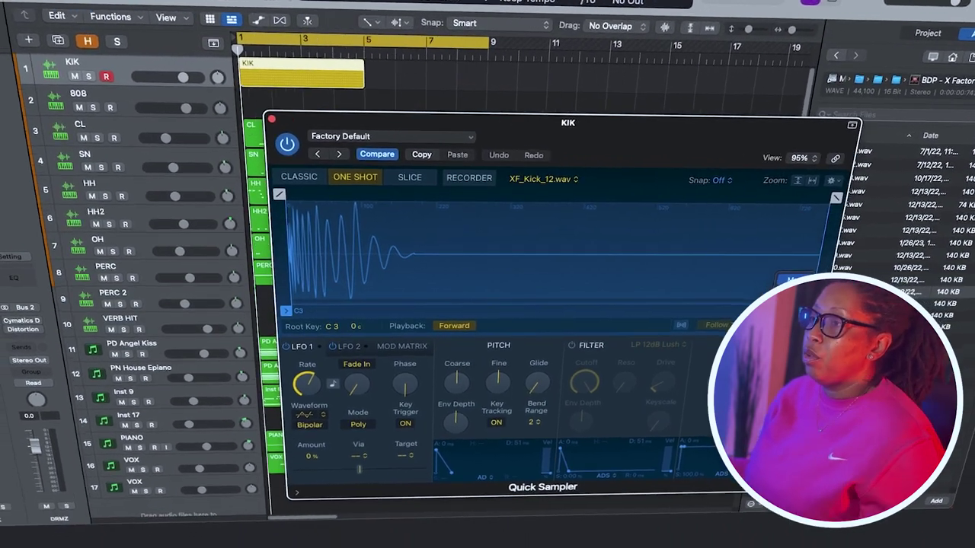
Set the KIK track's Quick Sampler to Classic mode with Mono polyphony and close it.
left_click(299, 177)
left_click(777, 379)
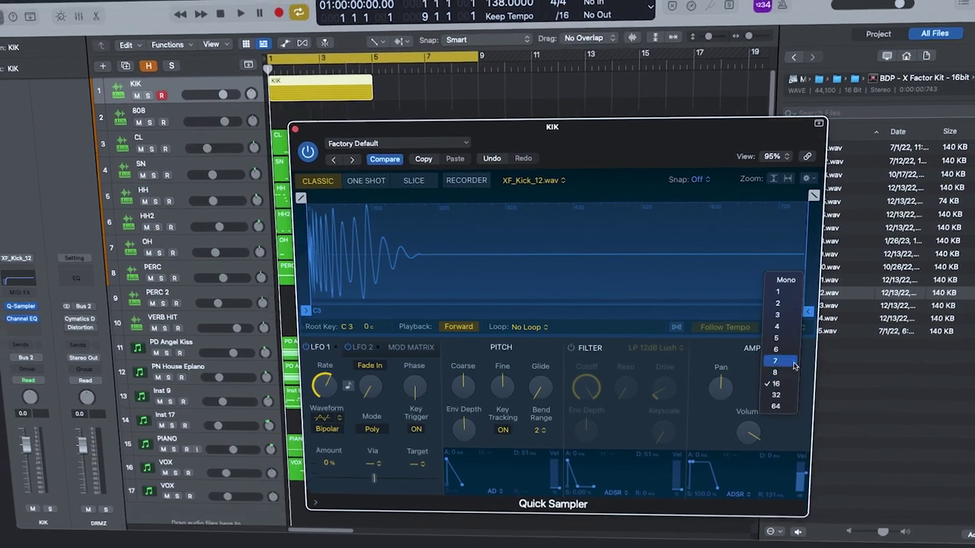
left_click(792, 282)
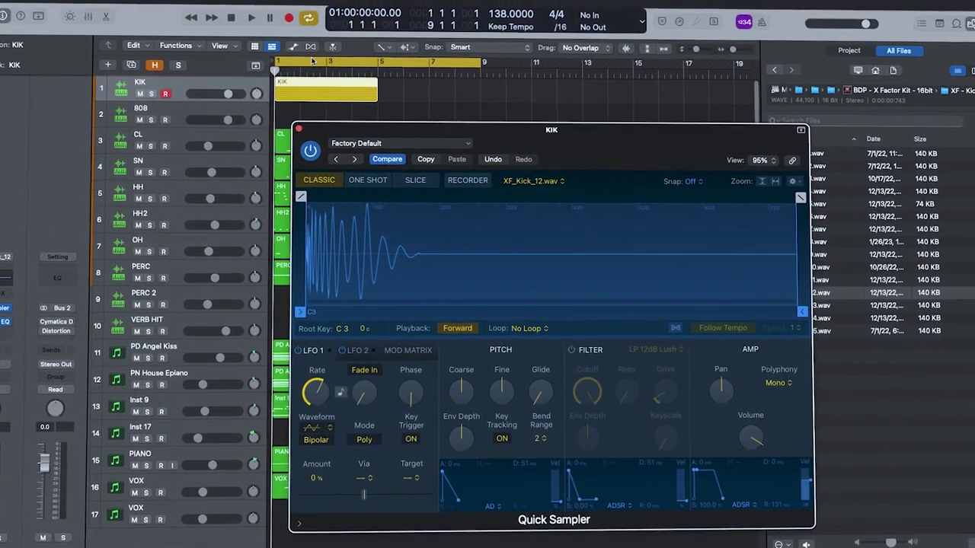
left_click(294, 127)
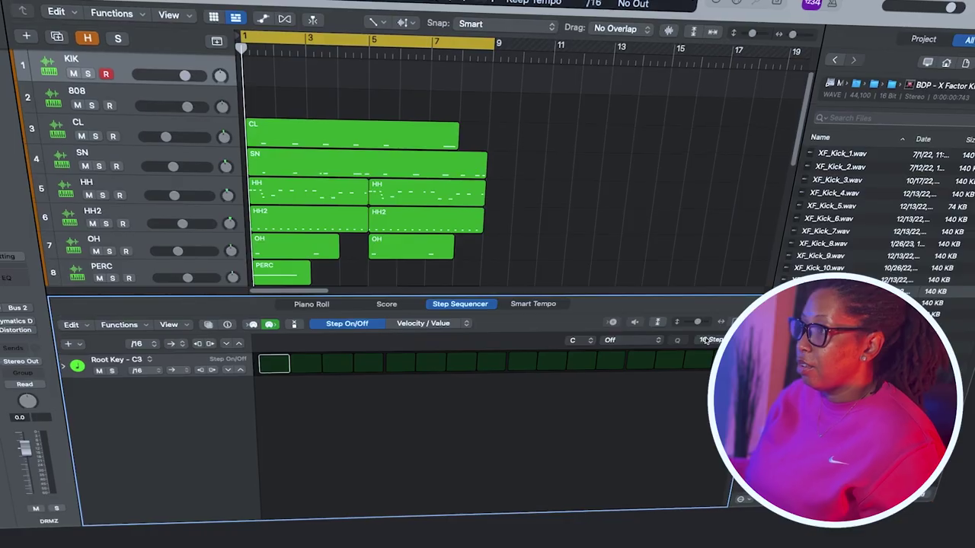
Program a sparse 32-step kick pattern on the KIK track, adjusting its second hit by ear.
key("f")
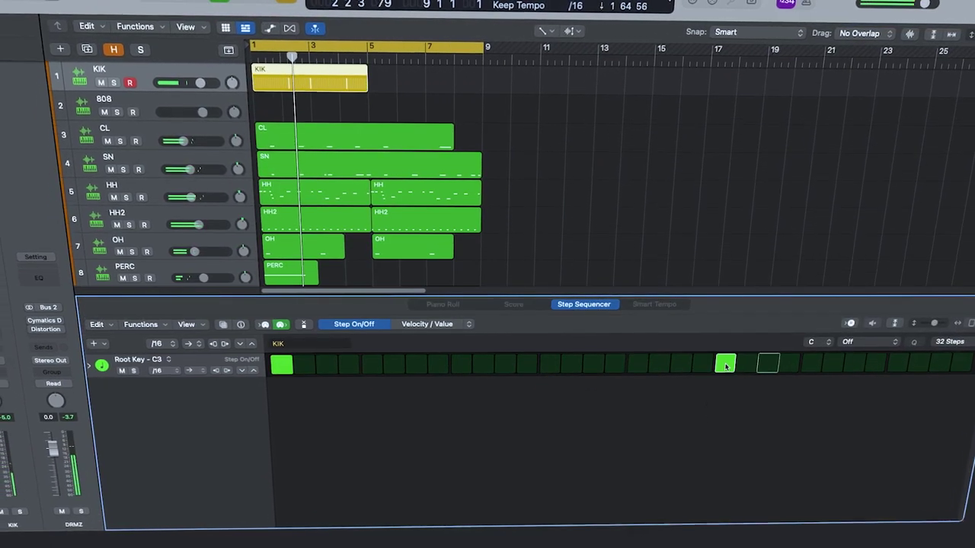
key("space")
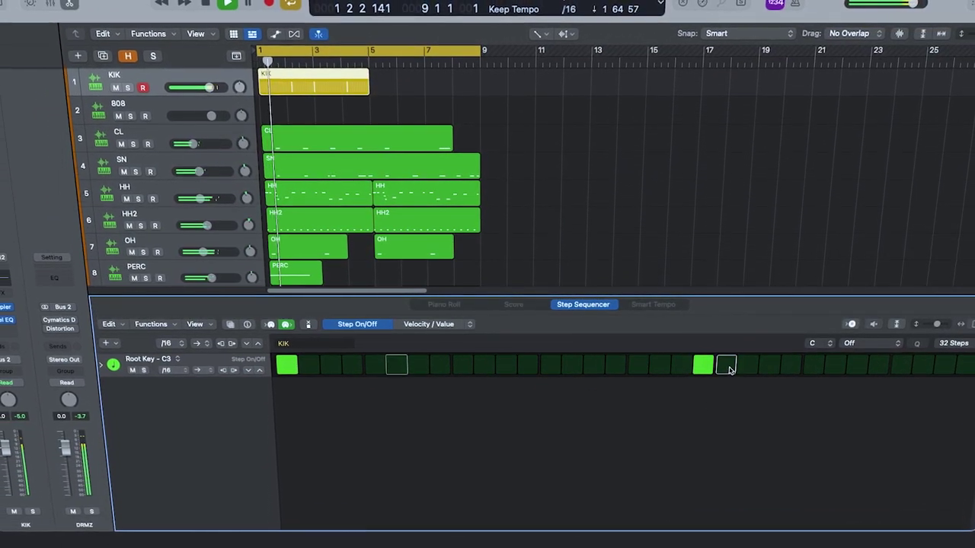
key("space")
left_click(726, 366)
left_click(703, 366)
key("space")
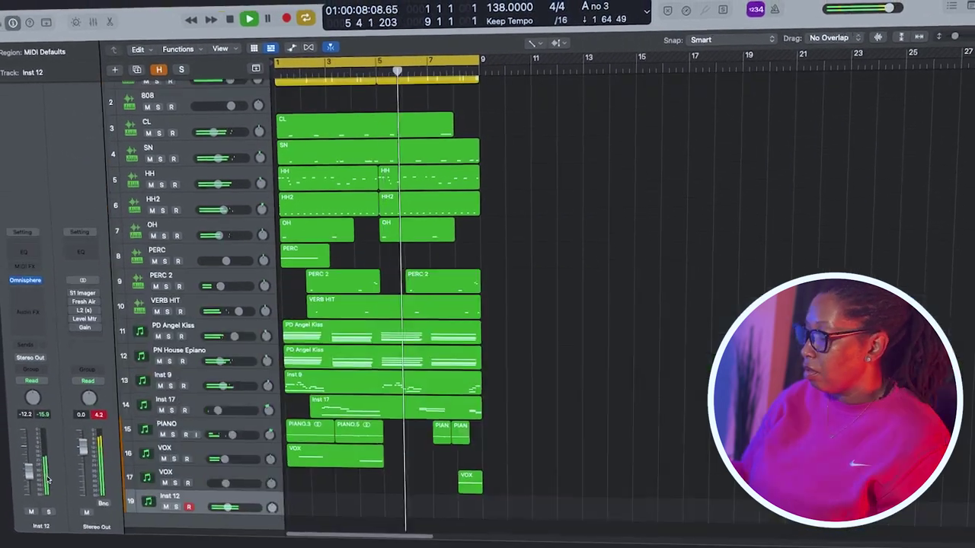
Record an eight-bar Omnisphere part on the Inst 12 track and adjust the pitch of its note at bar 5.
key("space")
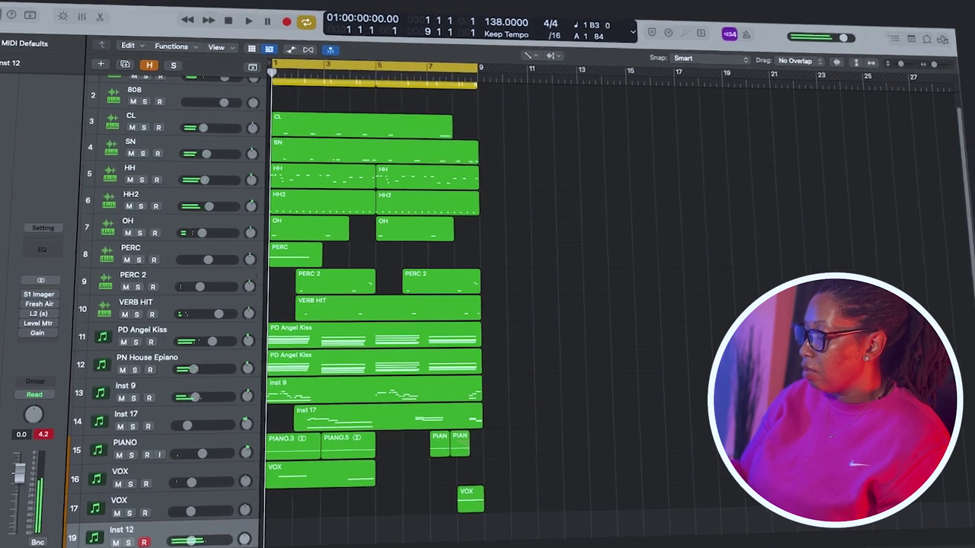
key("space")
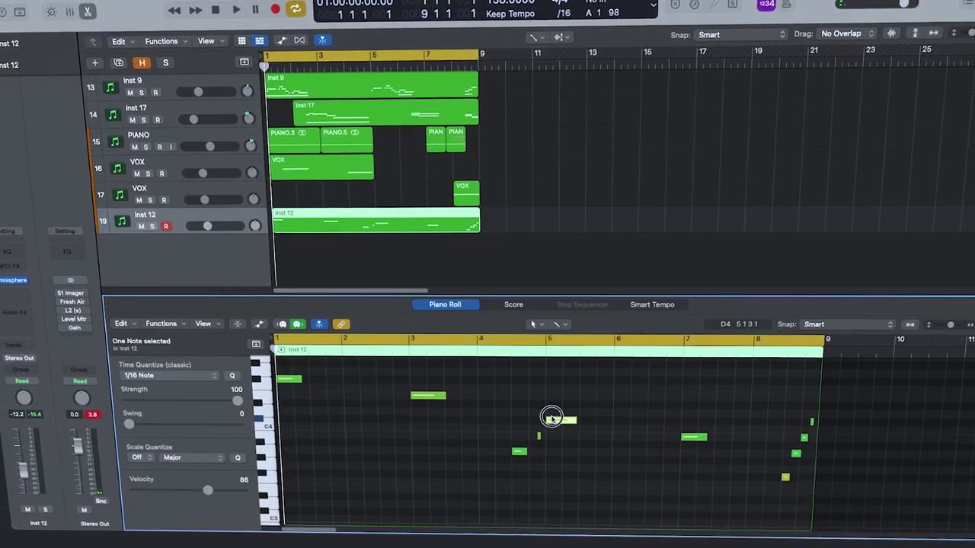
left_click_drag(554, 421, 554, 457)
key("Return")
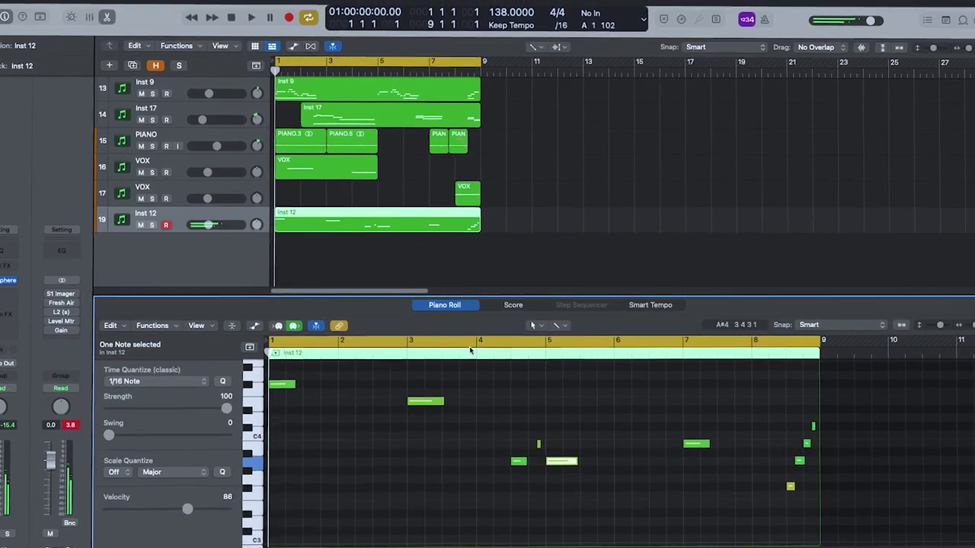
key("space")
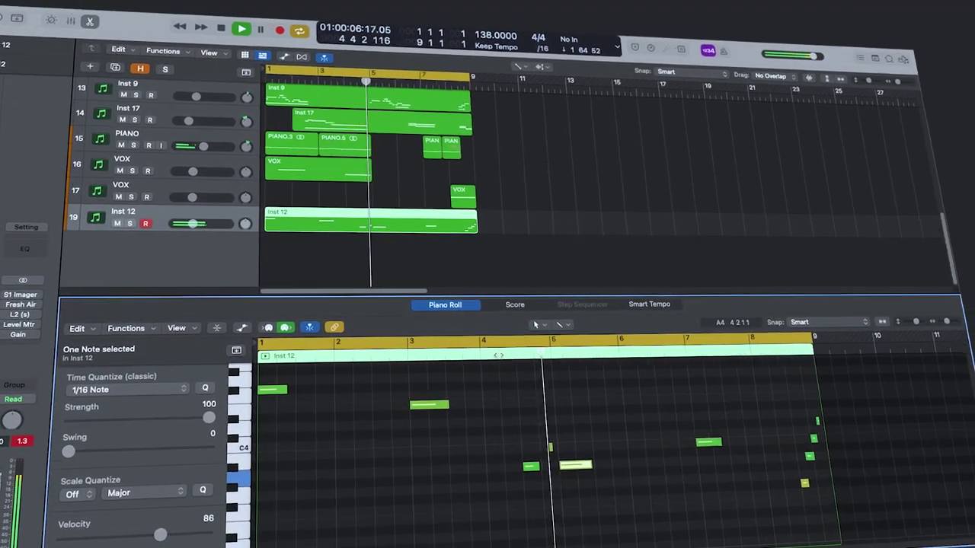
key("space")
left_click_drag(570, 470, 559, 450)
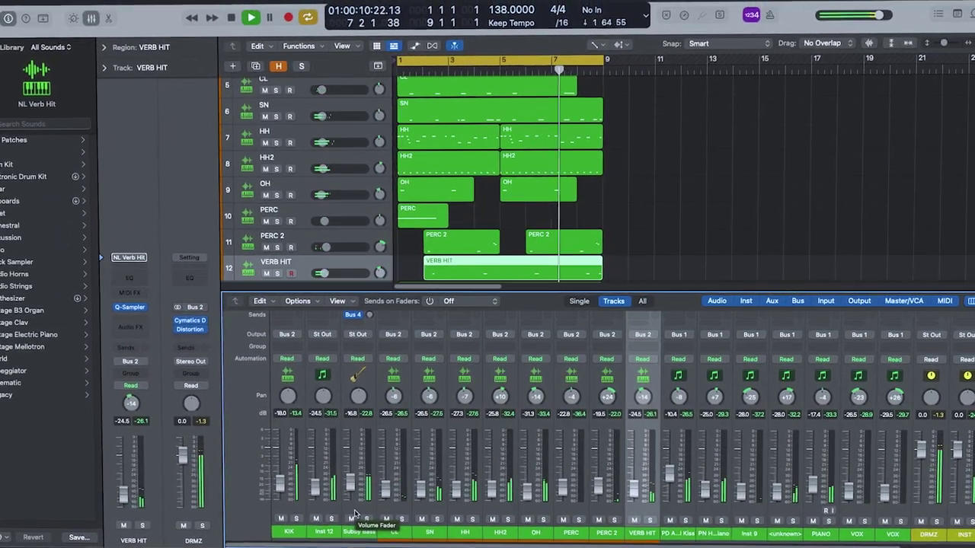
Raise the Inst 12 and Subby Bass channel volumes slightly, to -24.0 dB and -16.3 dB.
left_click(358, 503)
left_click_drag(304, 507, 304, 506)
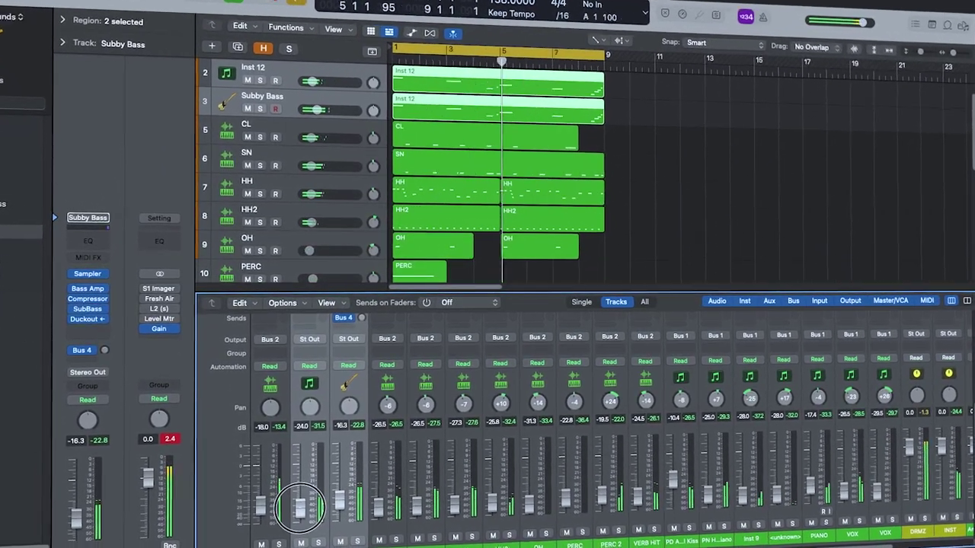
Lower the Inst 12, Subby Bass, CL and SN channel faders to -29.5, -25.5, -30.0 and -28.5 dB.
left_click_drag(394, 492, 415, 488)
left_click_drag(413, 485, 413, 488)
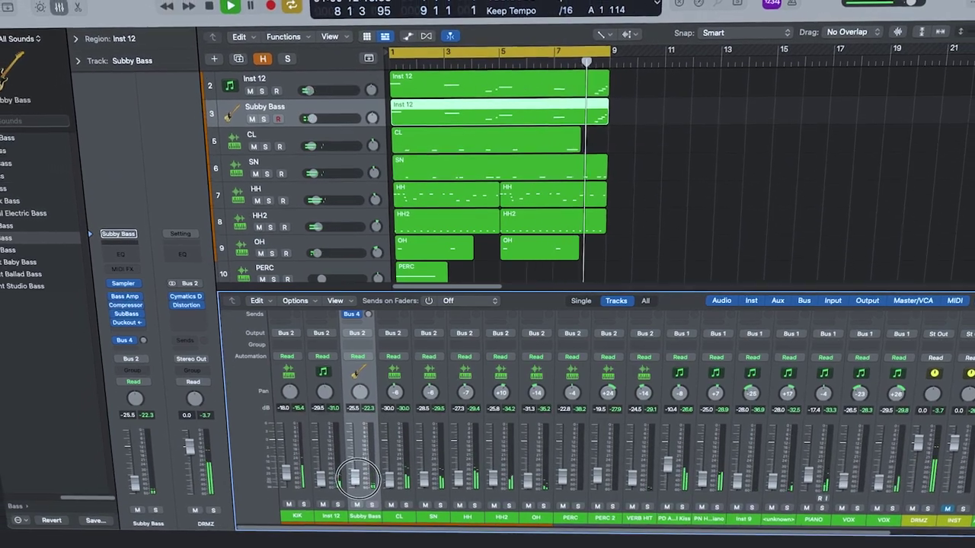
Solo the INST bus and review the settings of its Fresh Air plug-in.
scroll(966, 544, "right", 4)
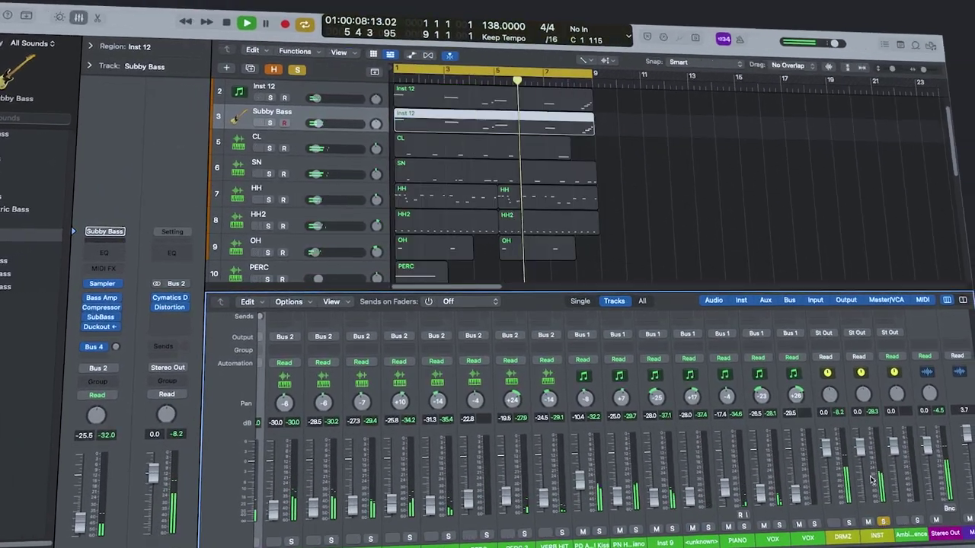
scroll(868, 442, "up", 5)
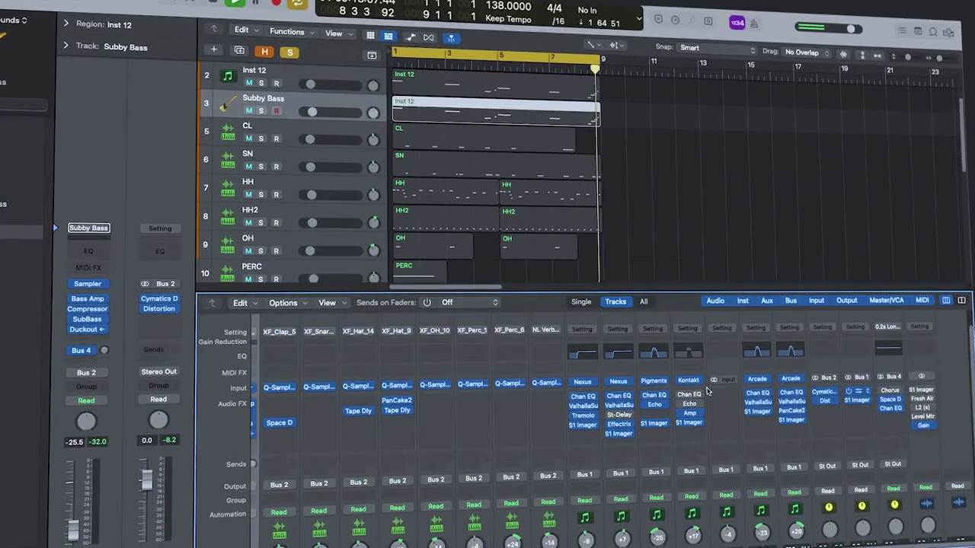
left_click(858, 391)
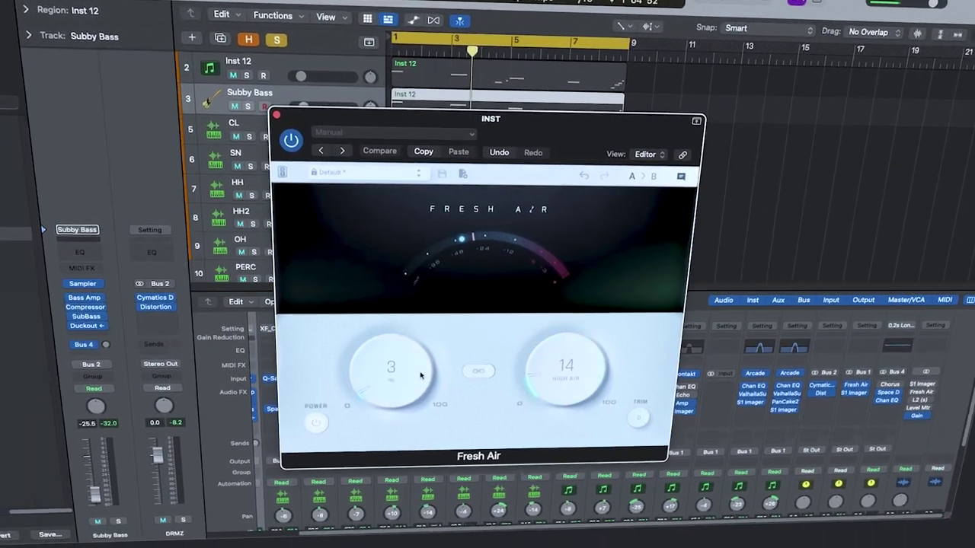
left_click(282, 113)
Fine-tune the stereo width in the soloed INST bus's S1 Imager and close the plug-in.
scroll(860, 457, "down", 5)
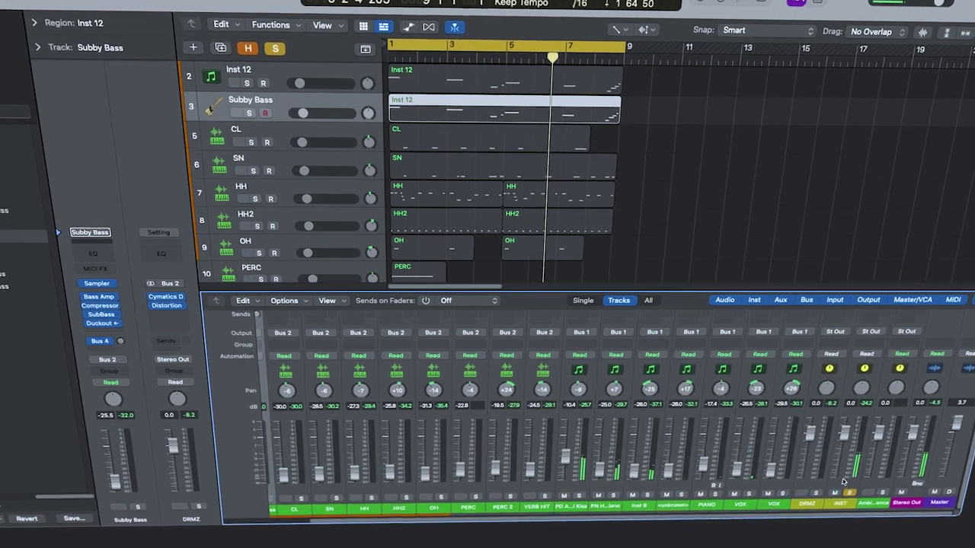
left_click(857, 499)
scroll(859, 484, "up", 5)
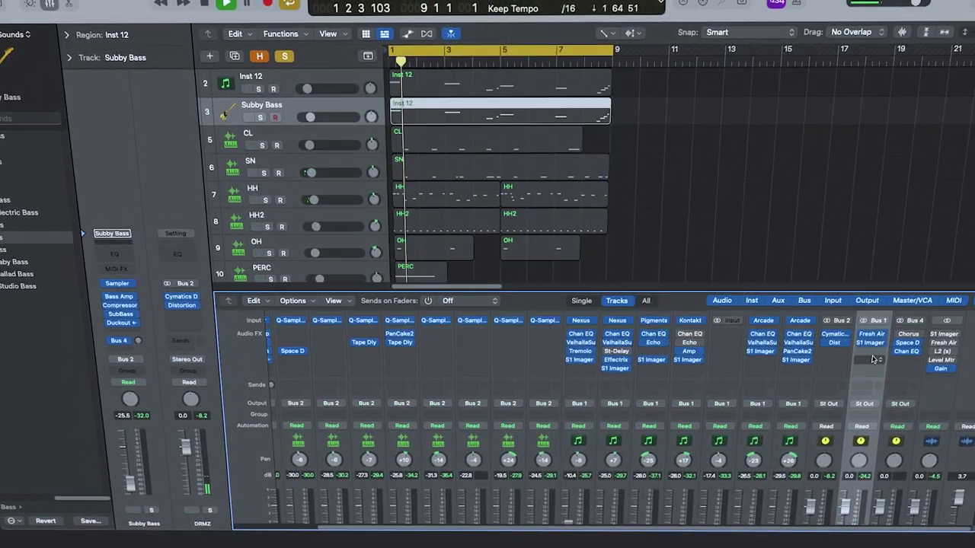
scroll(874, 381, "down", 5)
scroll(874, 473, "up", 5)
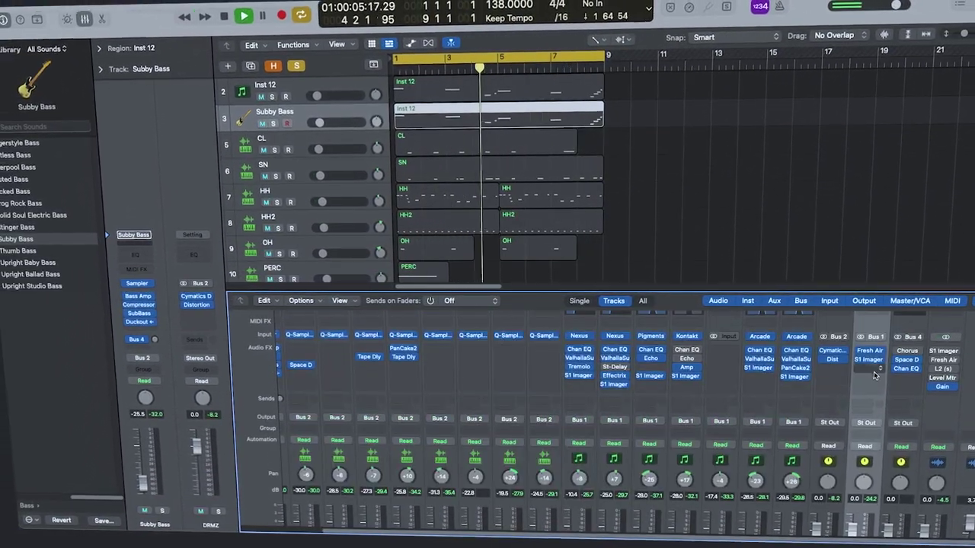
left_click(867, 358)
left_click_drag(338, 238, 337, 235)
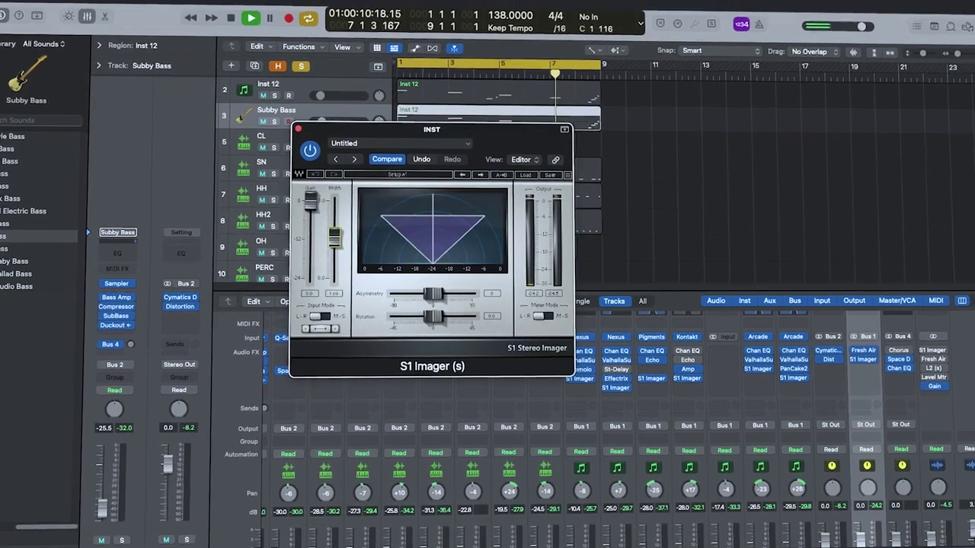
left_click(295, 131)
Take the INST bus out of solo and lower its fader to about -1.7 dB against the full beat.
scroll(868, 427, "down", 5)
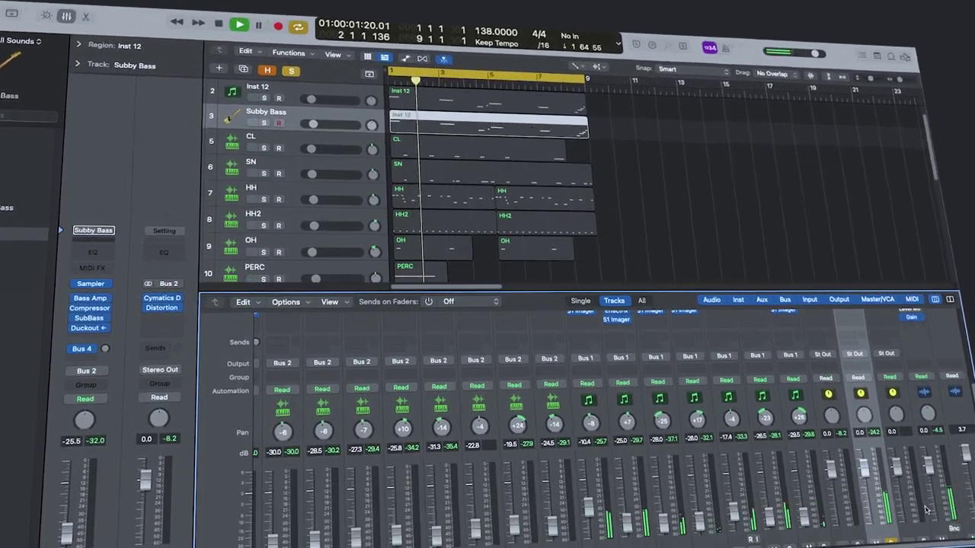
left_click(878, 514)
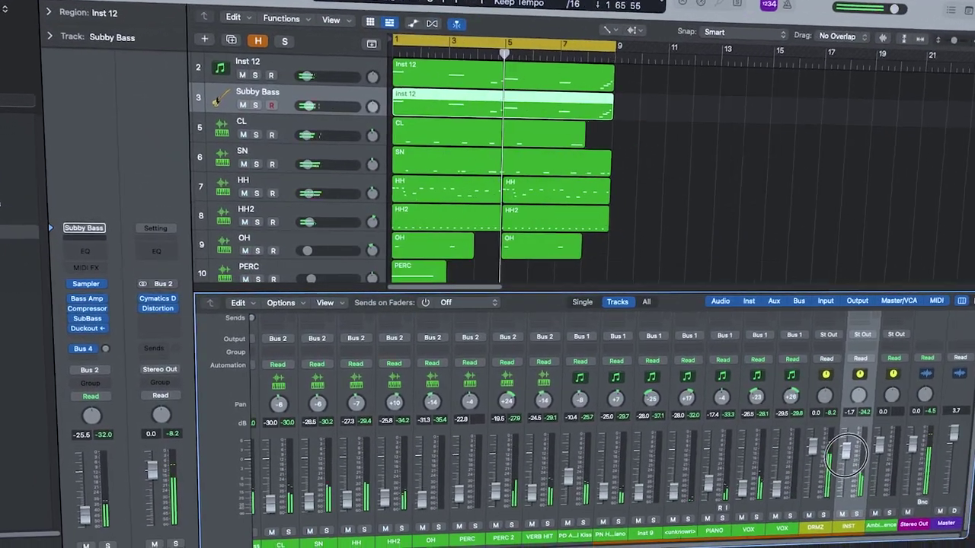